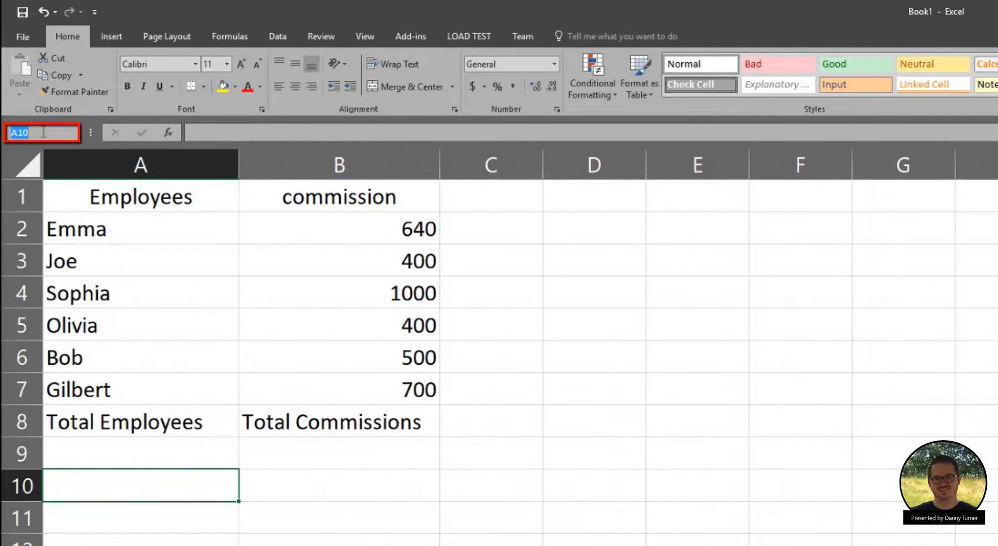
# Jump to cell A1 and to cell A4 by entering their cell references.
pyautogui.write('a1')
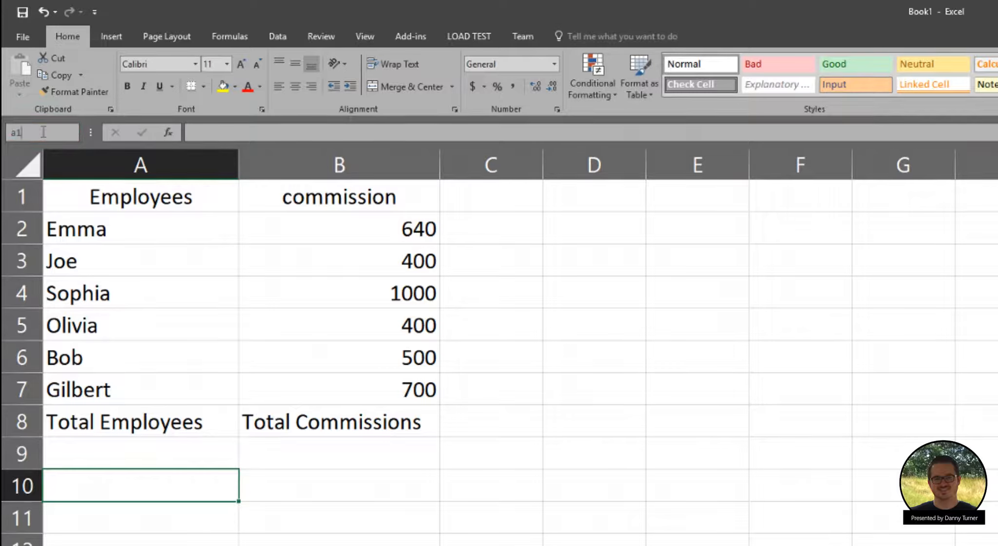
pyautogui.press('Return')
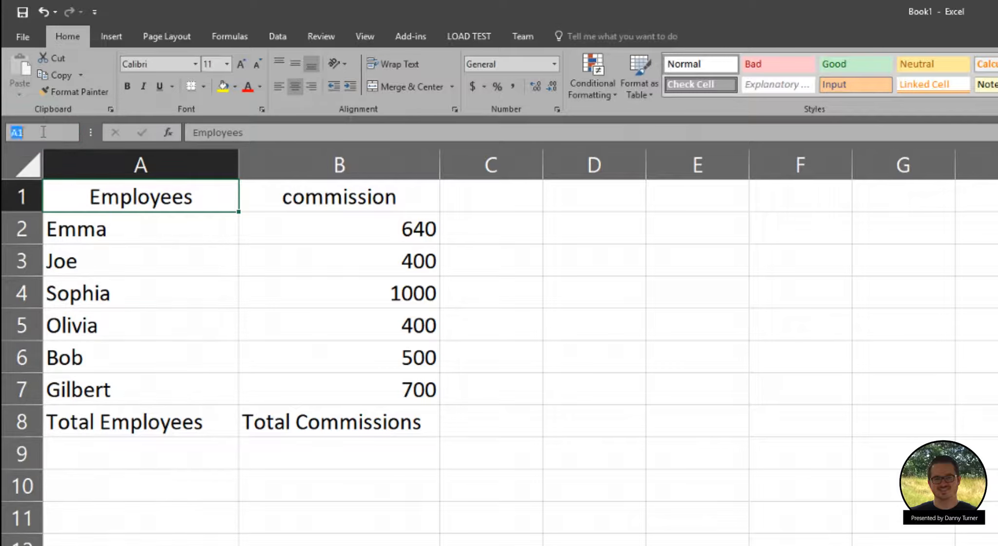
pyautogui.click(43, 132)
pyautogui.write('A5')
pyautogui.press('BackSpace')
pyautogui.write('4')
pyautogui.press('Return')
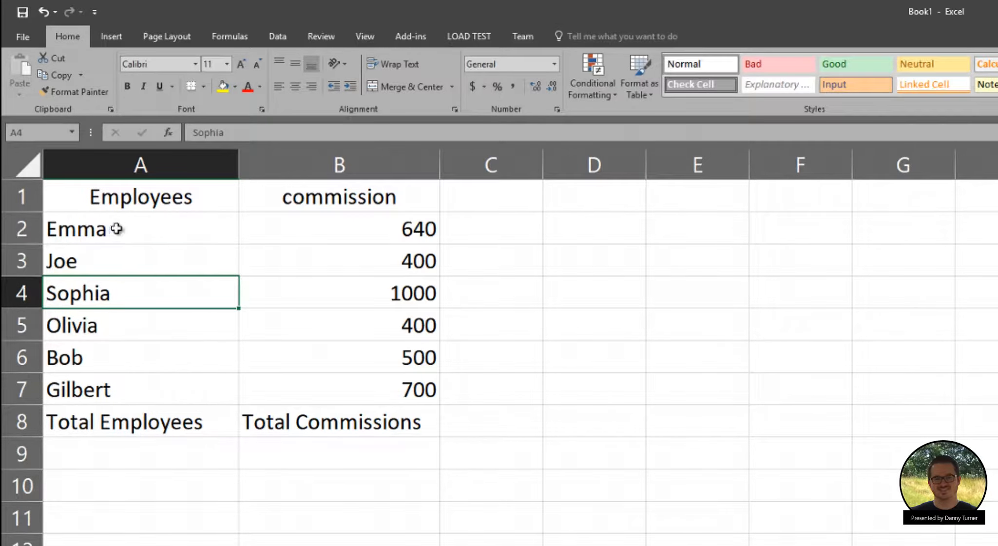
# Name the range A2:A7 Employees and check the list of defined names.
pyautogui.moveTo(126, 231)
pyautogui.mouseDown()
pyautogui.moveTo(114, 276)
pyautogui.moveTo(130, 390)
pyautogui.mouseUp()
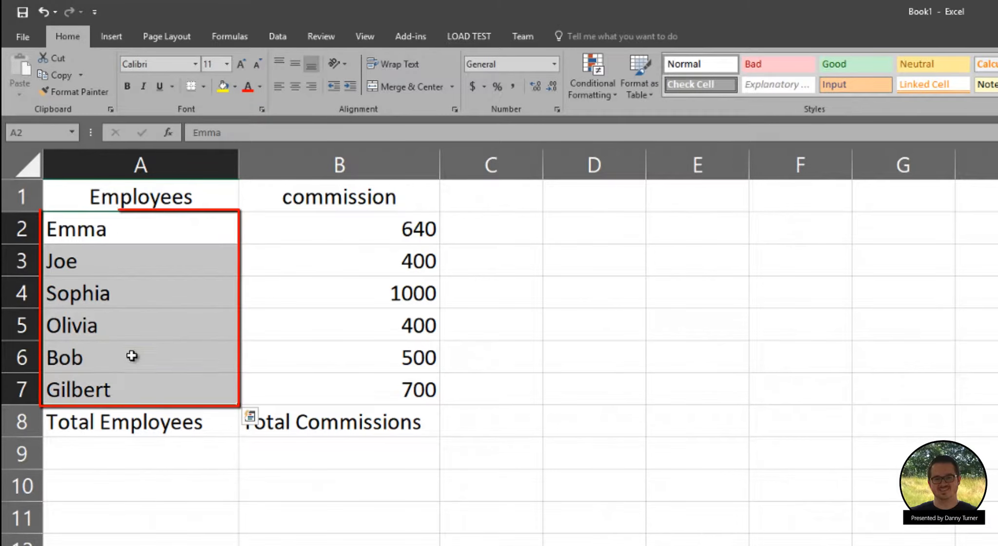
pyautogui.click(31, 134)
pyautogui.write('E')
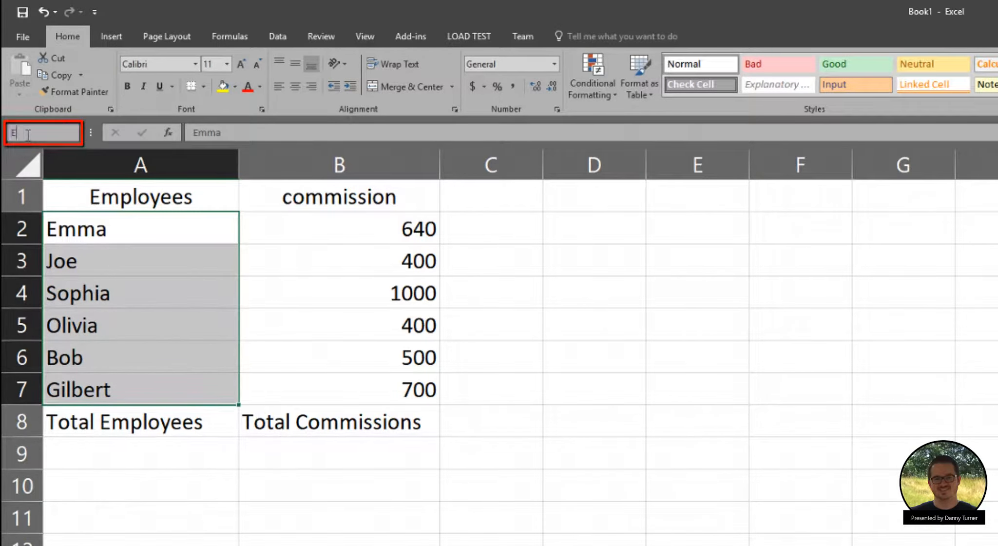
pyautogui.write('mpl')
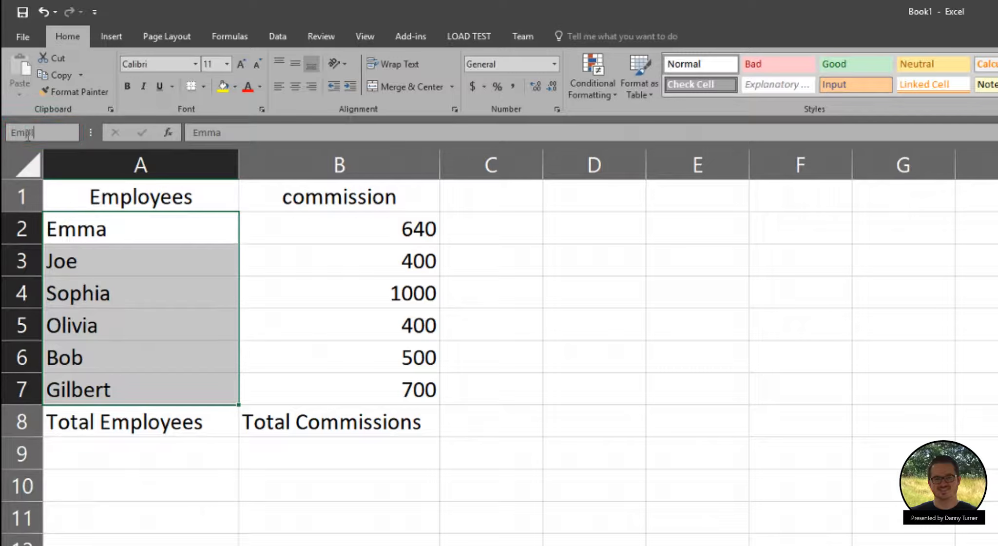
pyautogui.write('oyy')
pyautogui.press('Return')
pyautogui.click(72, 132)
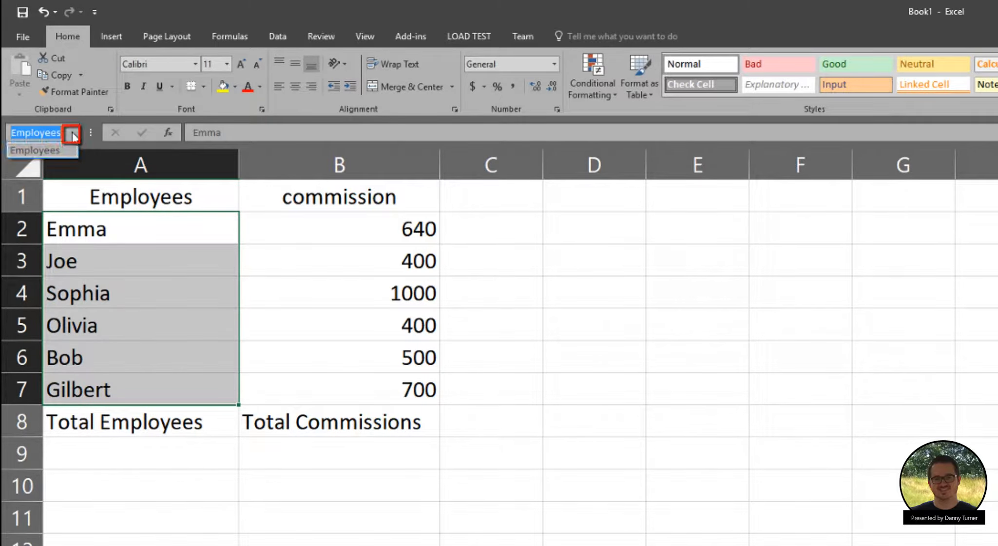
pyautogui.click(357, 460)
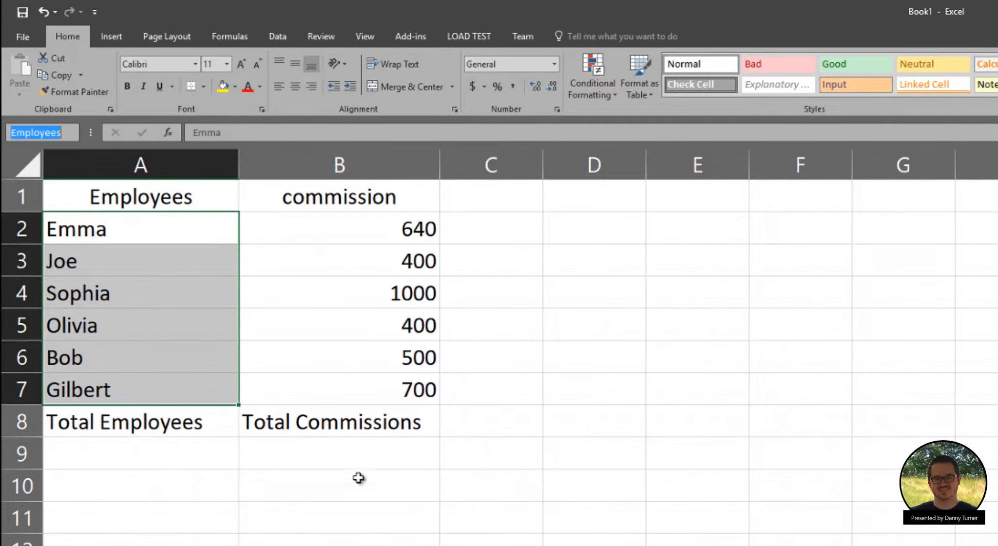
# Move far down the sheet to cell I68 and return to the Employees named range.
pyautogui.scroll(-1, 361, 478)
pyautogui.click(362, 463)
pyautogui.scroll(-1, 366, 515)
pyautogui.scroll(-16, 365, 514)
pyautogui.moveTo(117, 360); pyautogui.dragTo(994, 542)
pyautogui.click(996, 543)
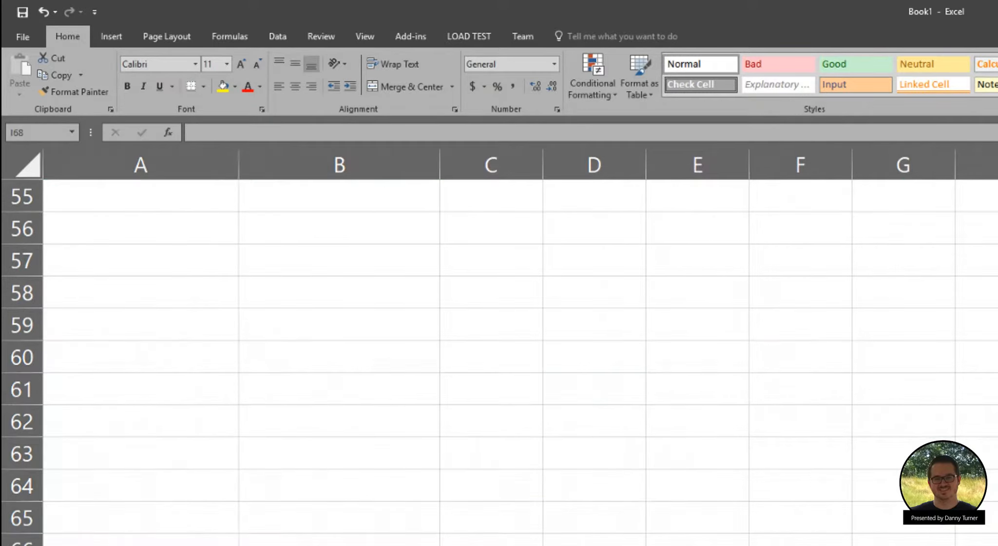
pyautogui.click(72, 134)
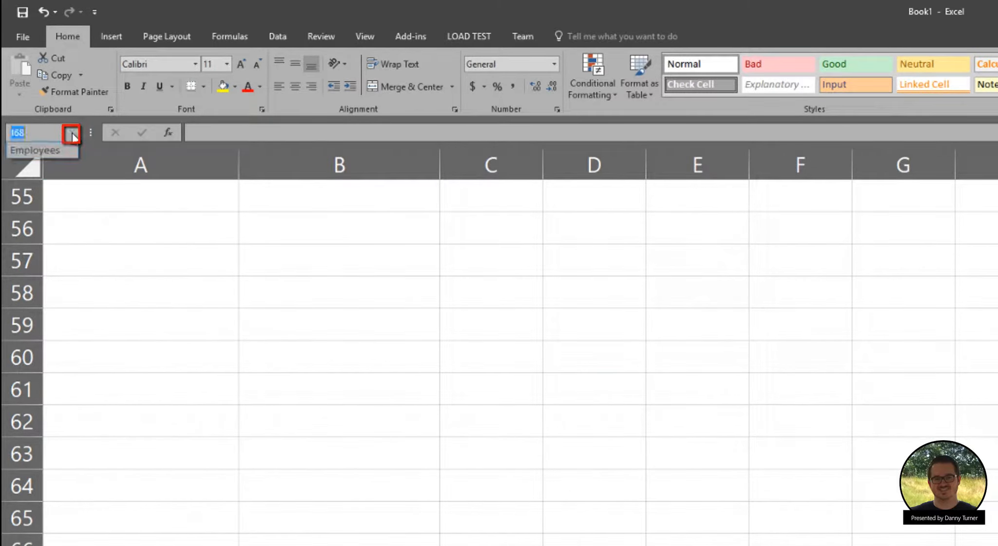
pyautogui.click(37, 150)
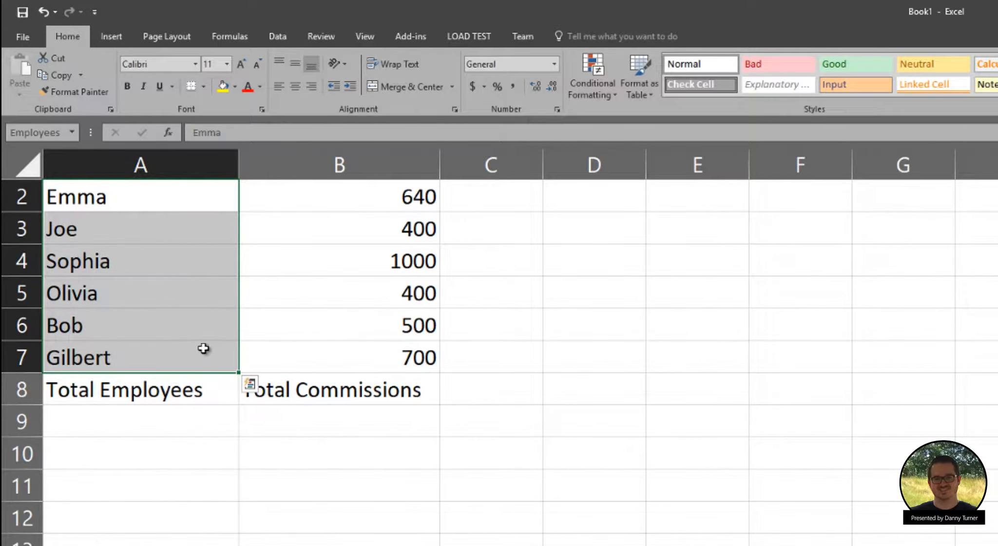
pyautogui.scroll(1, 214, 356)
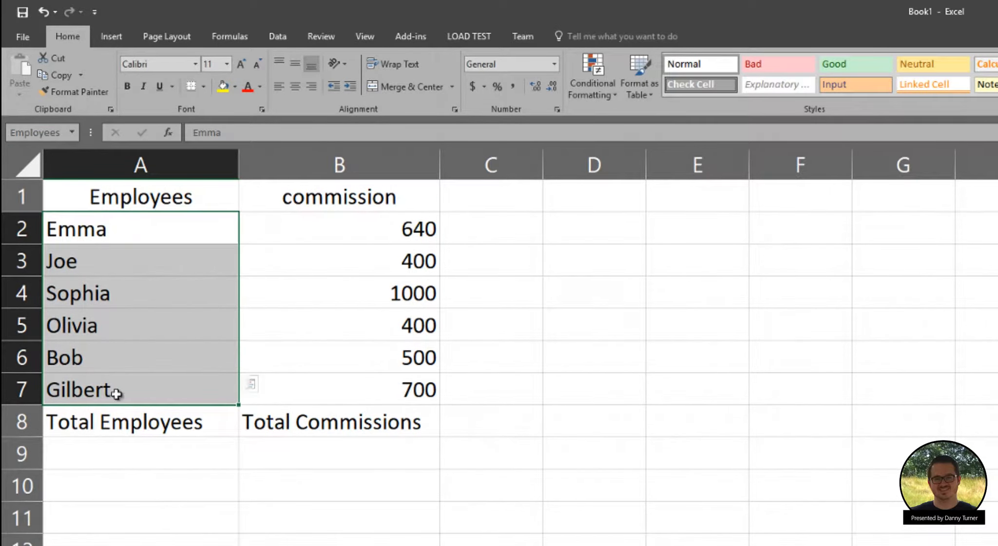
# Name the range of commission amounts B2:B7 Commission.
pyautogui.click(362, 248)
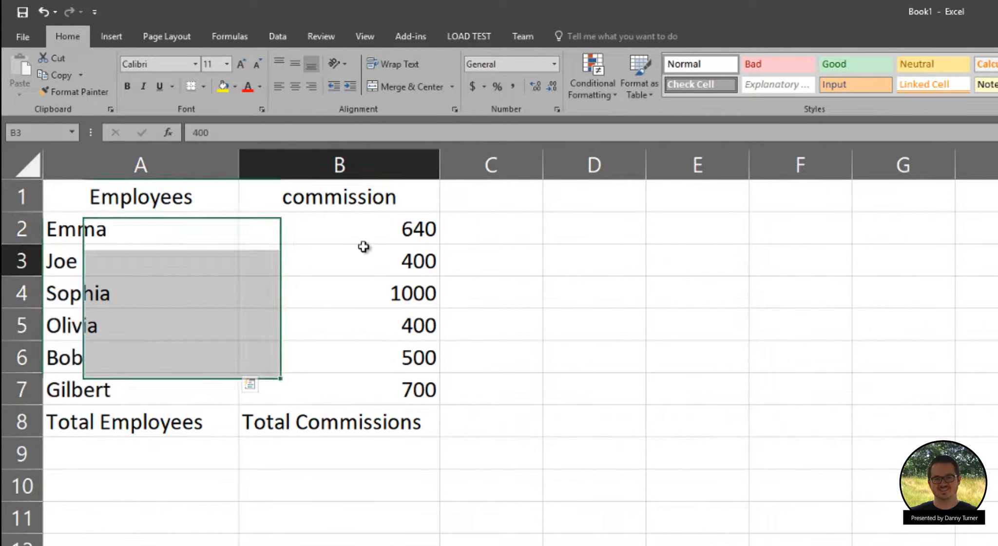
pyautogui.moveTo(390, 223); pyautogui.dragTo(408, 379)
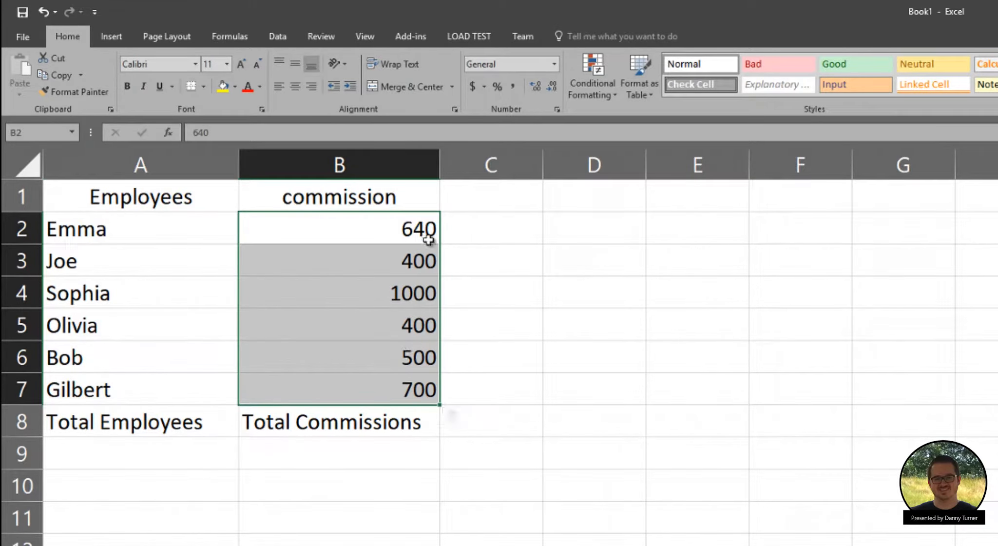
pyautogui.click(33, 131)
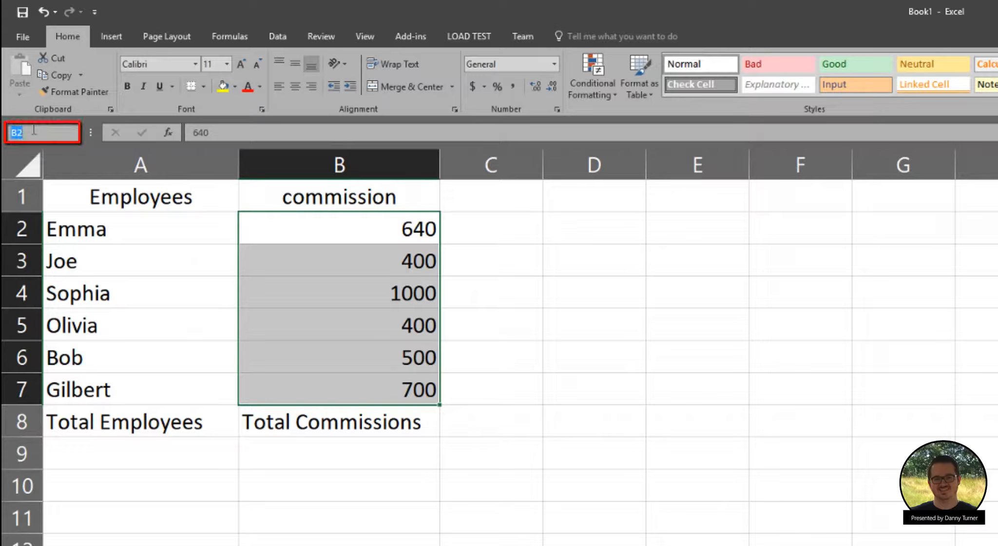
pyautogui.write('Comm')
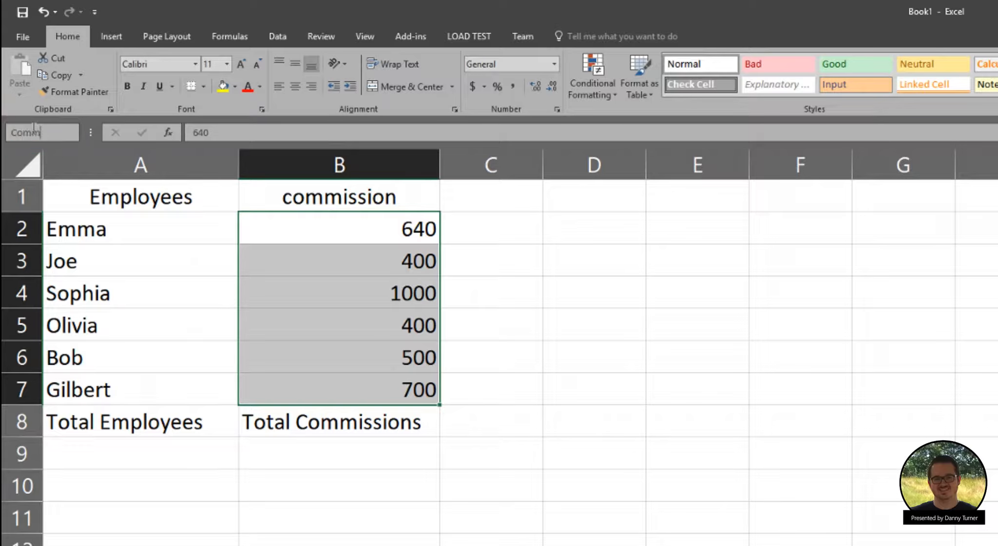
pyautogui.write('issions')
pyautogui.press('Return')
# Check both defined names by selecting the Employees range and the Commission range in turn.
pyautogui.click(72, 132)
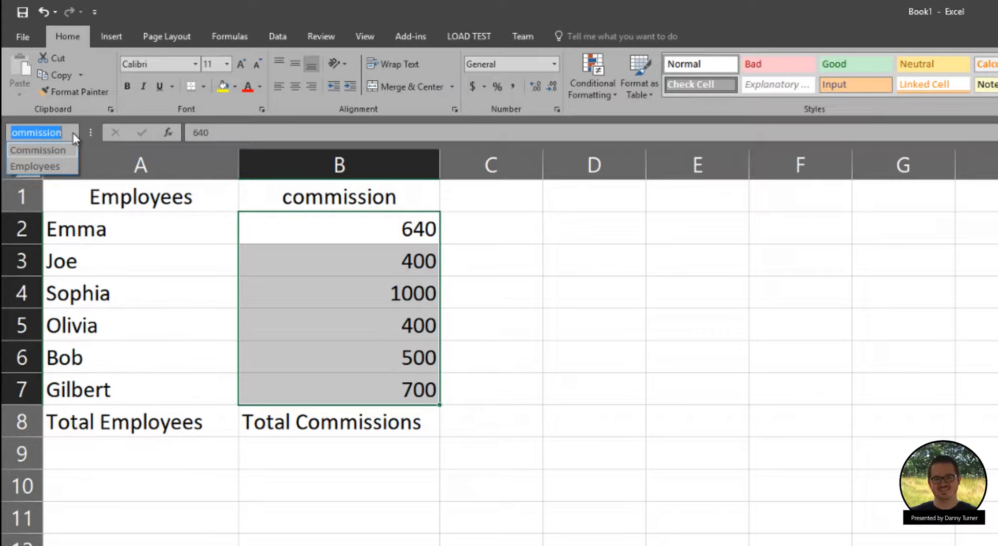
pyautogui.click(51, 167)
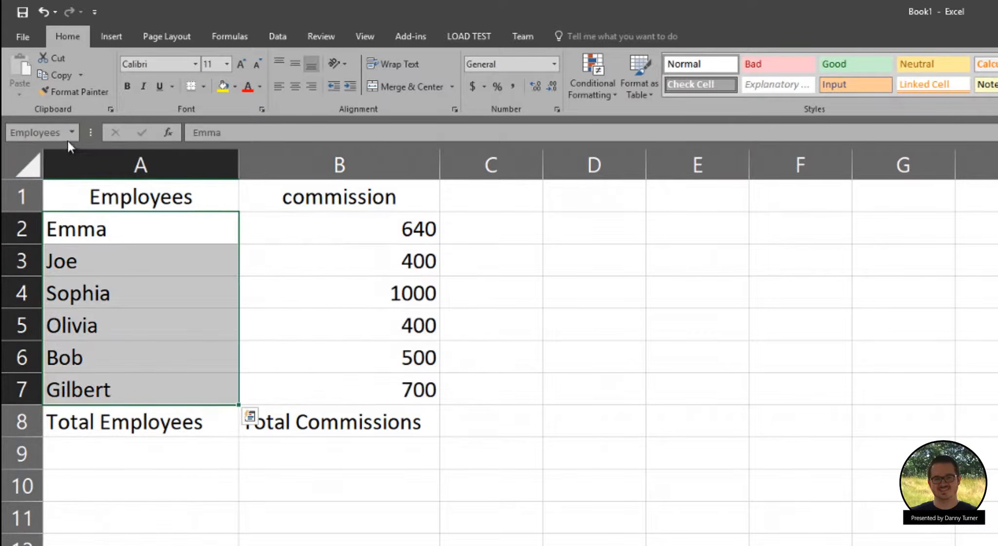
pyautogui.click(73, 133)
pyautogui.click(52, 150)
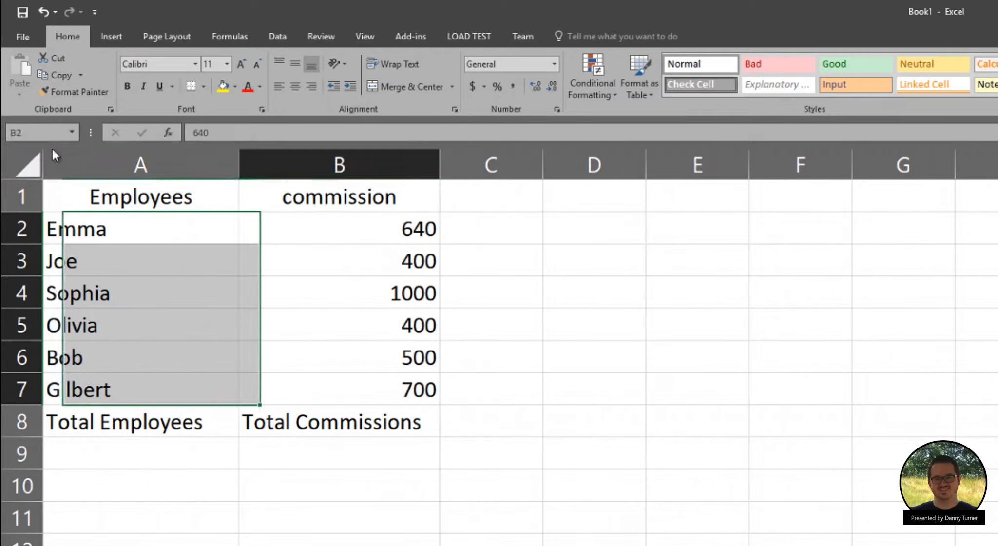
# Enter =COUNTA(Employees) in cell A9 to count the employees and review the formula.
pyautogui.click(142, 456)
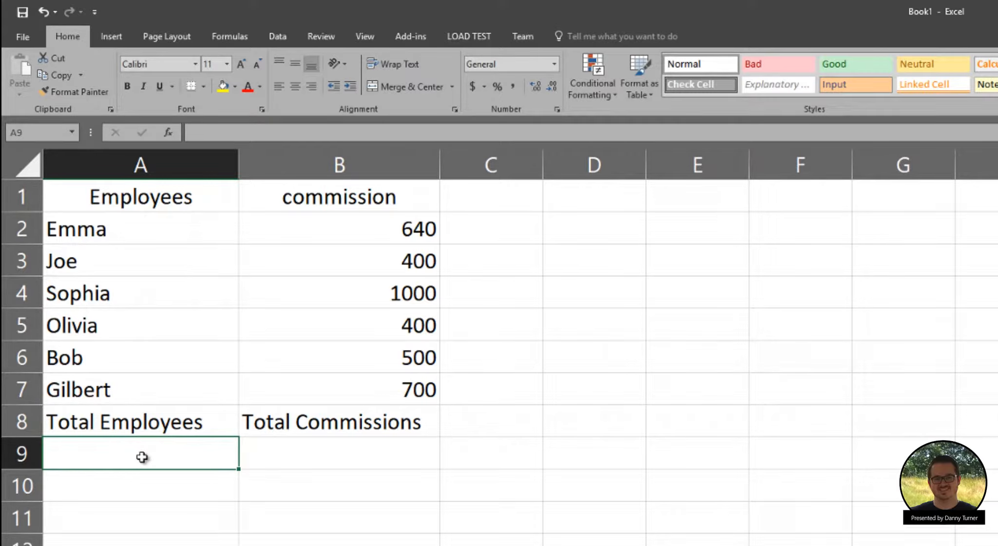
pyautogui.write('=')
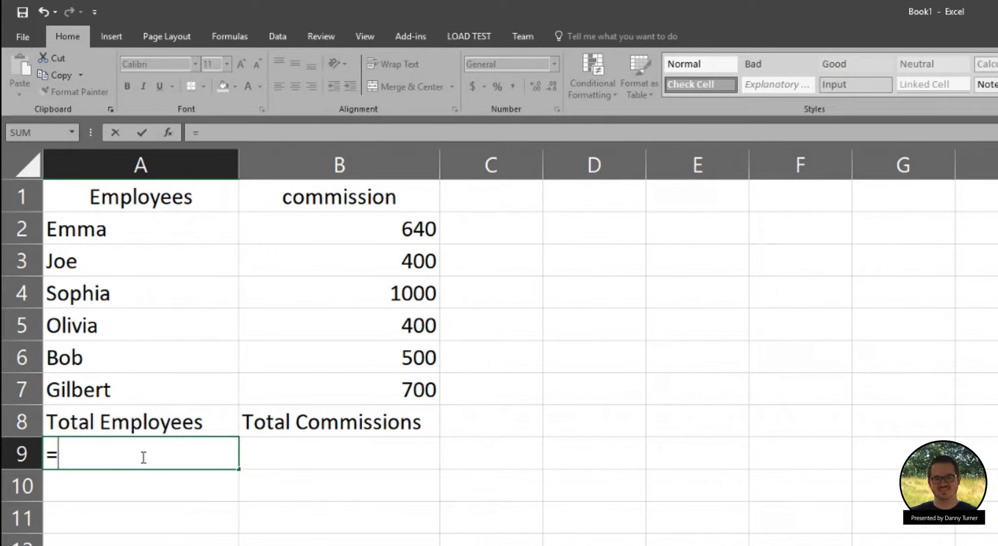
pyautogui.write('counta')
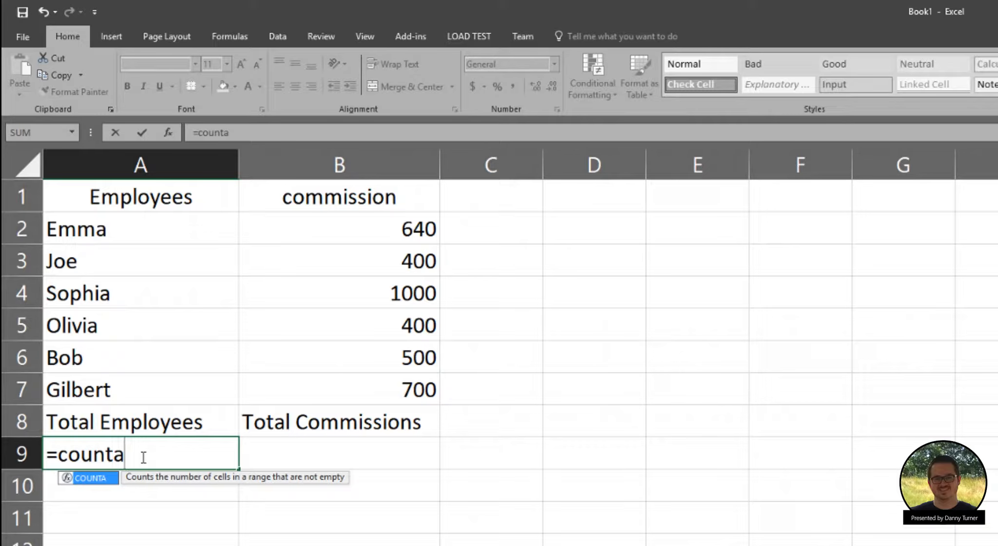
pyautogui.write('(empl')
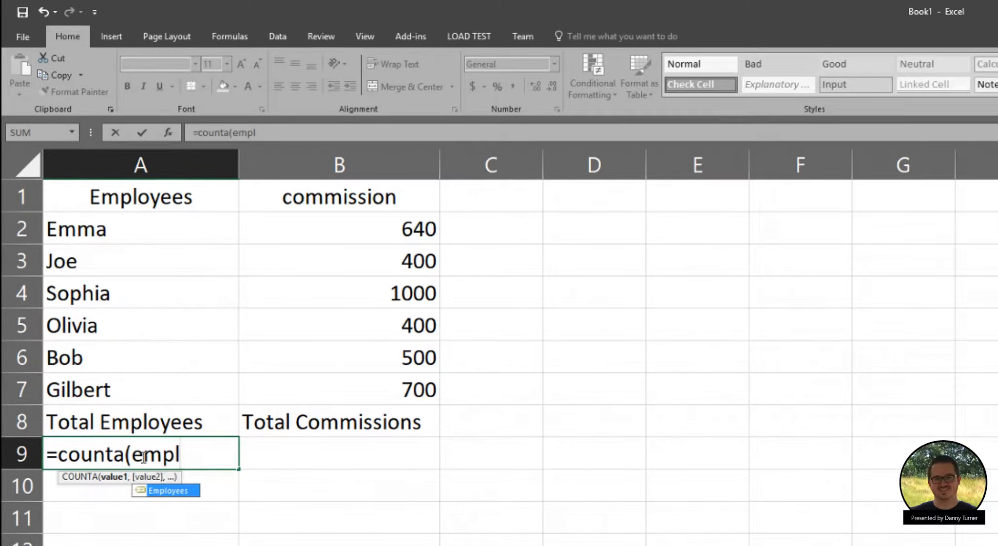
pyautogui.press('Tab')
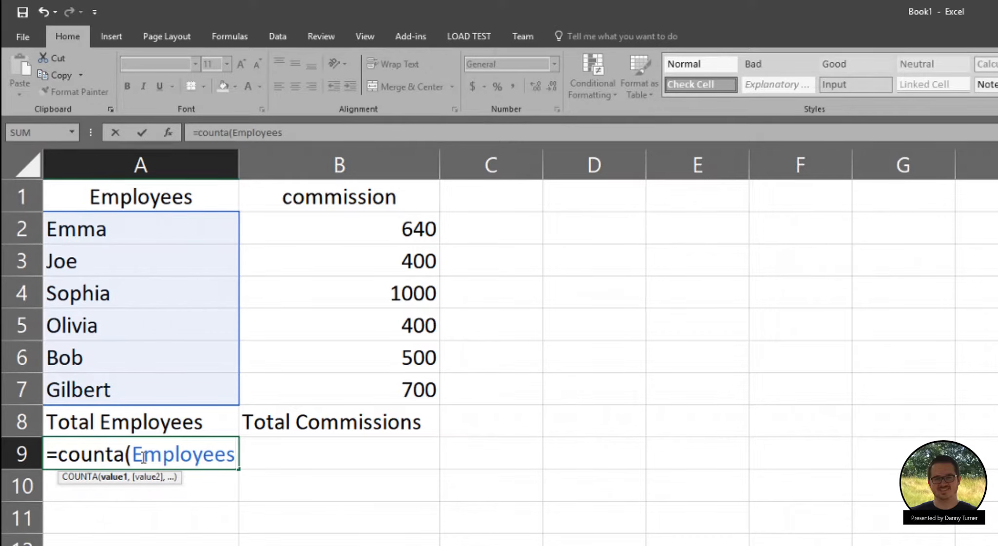
pyautogui.write(')')
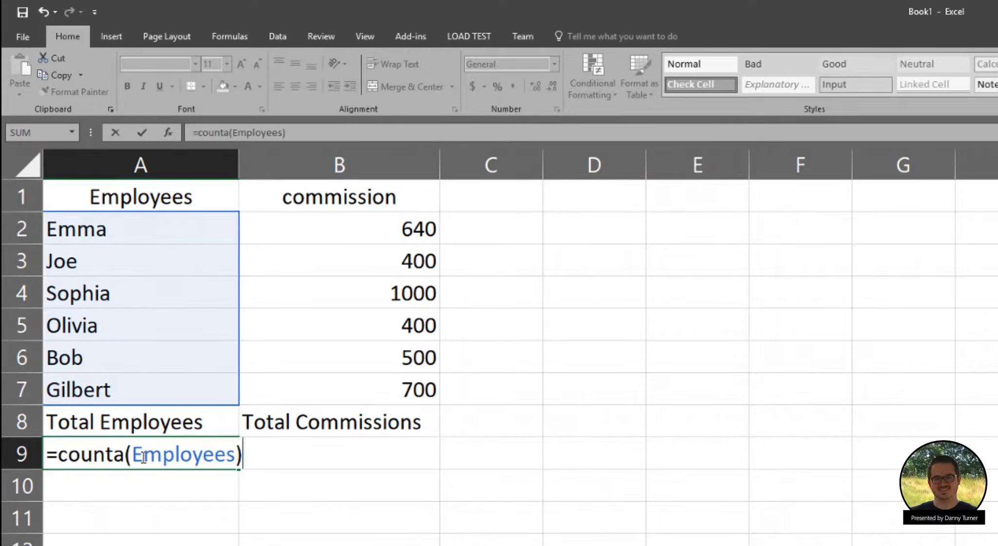
pyautogui.press('Return')
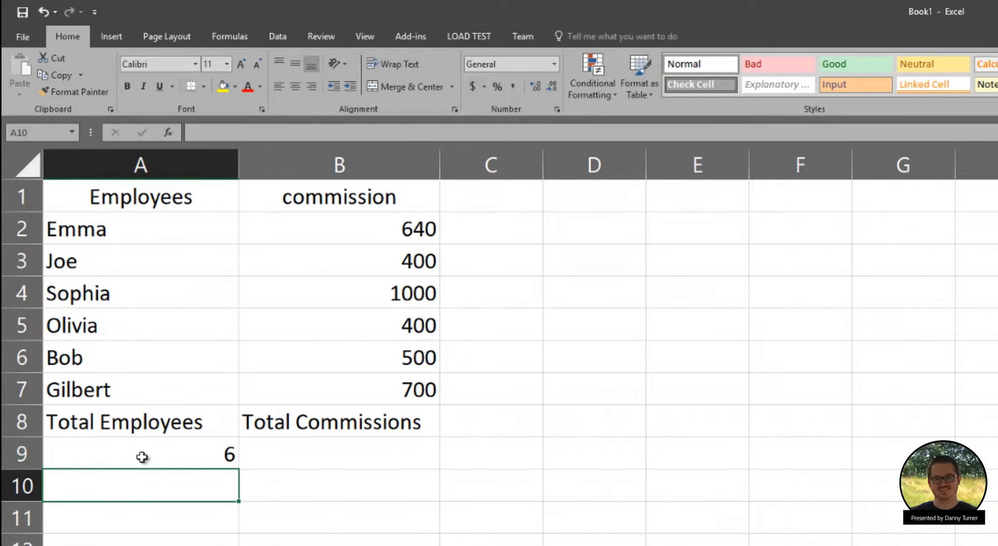
pyautogui.click(222, 454)
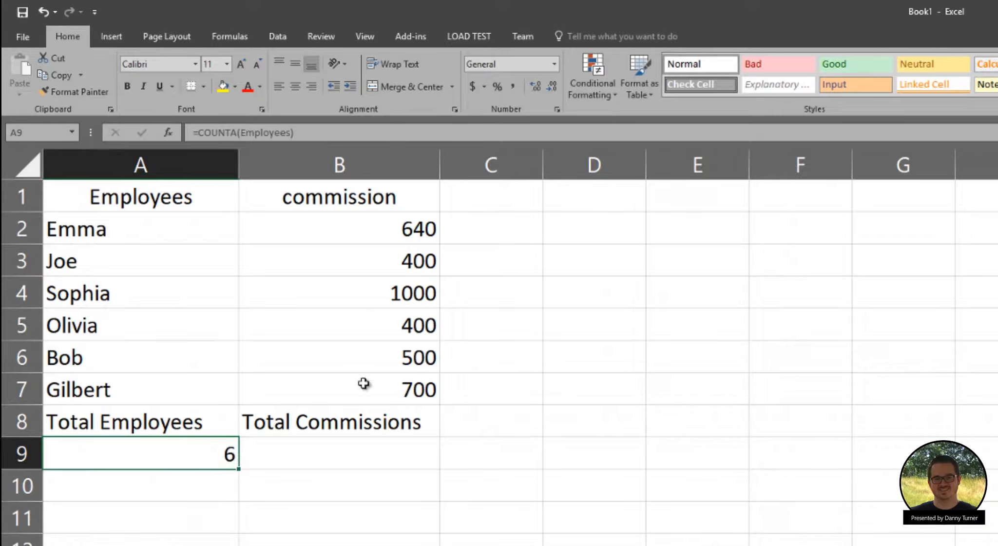
# Enter =SUM(Commission) in cell B9 to total the commissions and review the formula against its source cells.
pyautogui.click(350, 453)
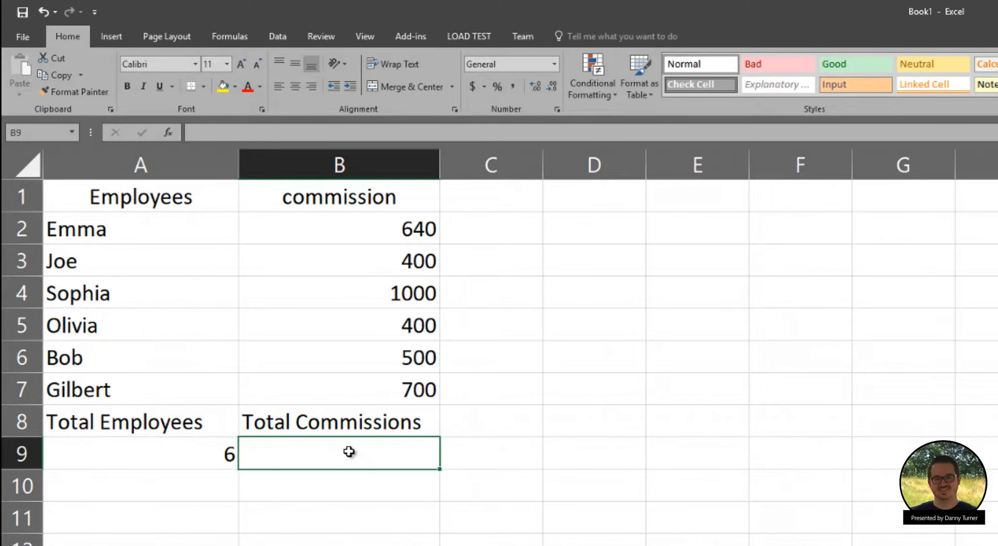
pyautogui.write('=sum(')
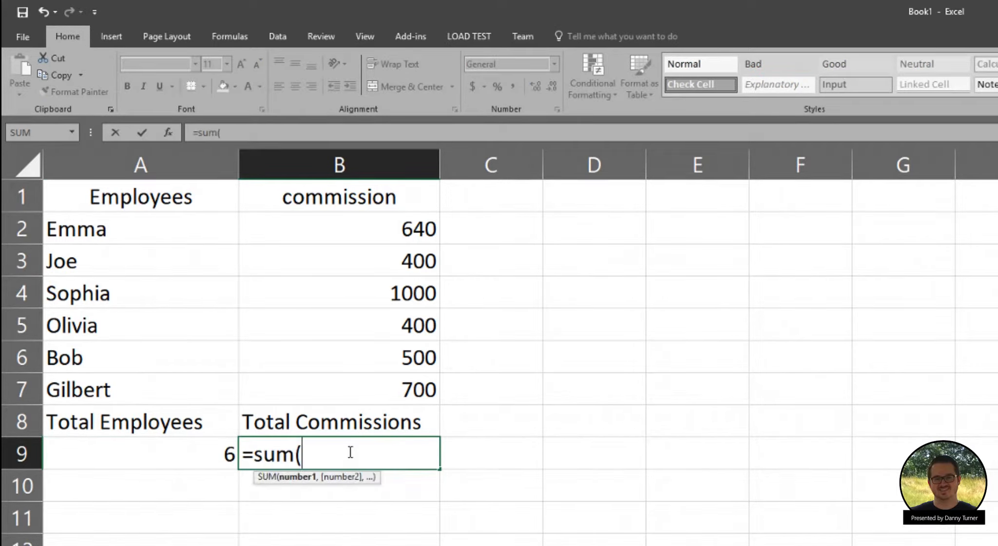
pyautogui.write('com')
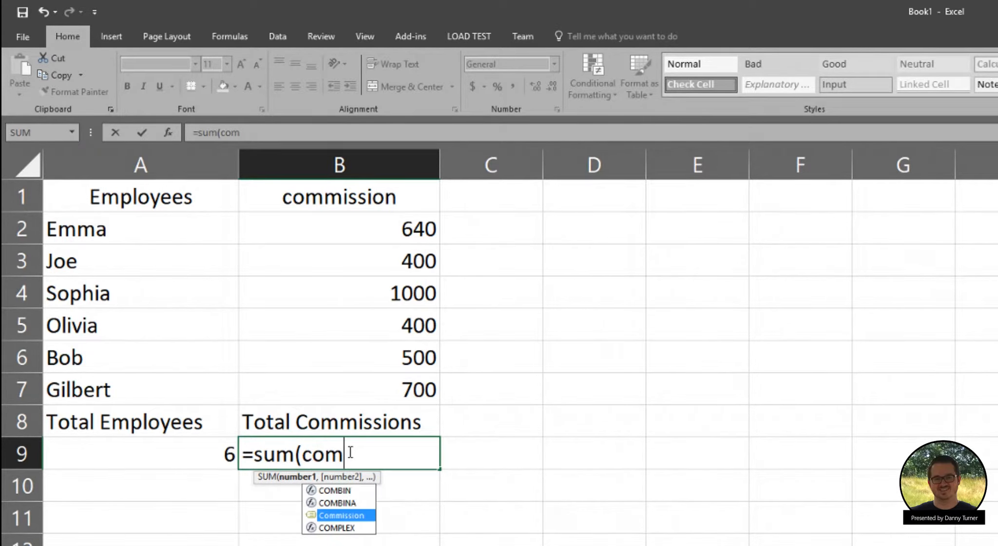
pyautogui.press('Tab')
pyautogui.write(')')
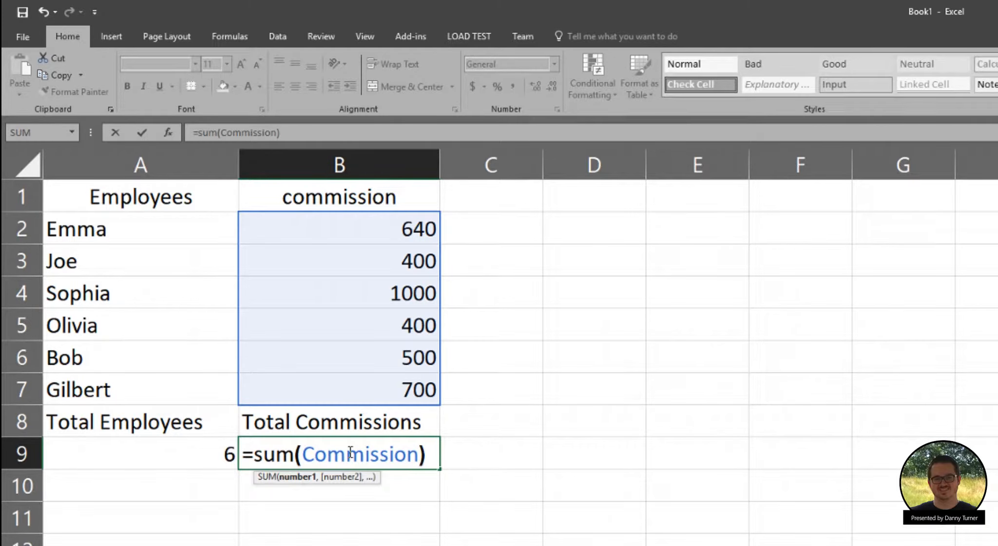
pyautogui.press('Return')
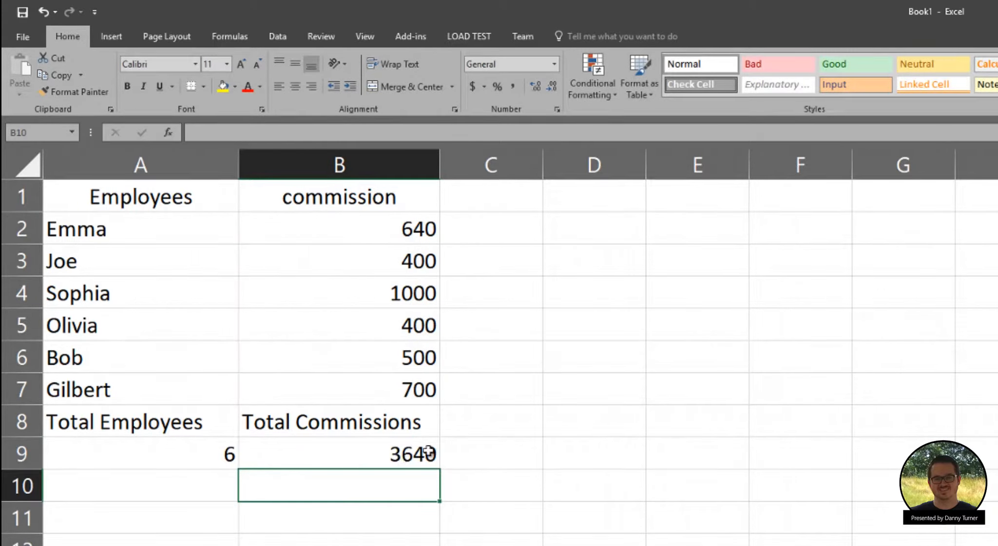
pyautogui.moveTo(414, 233); pyautogui.dragTo(417, 390)
pyautogui.click(406, 458)
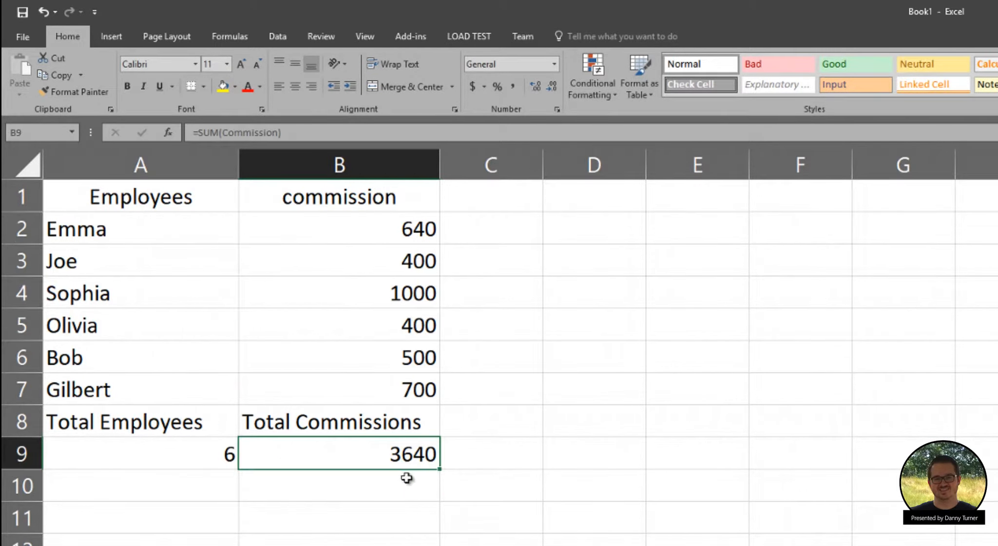
# Set the commission values in cells B2, B3 and B4 to 0.
pyautogui.click(394, 227)
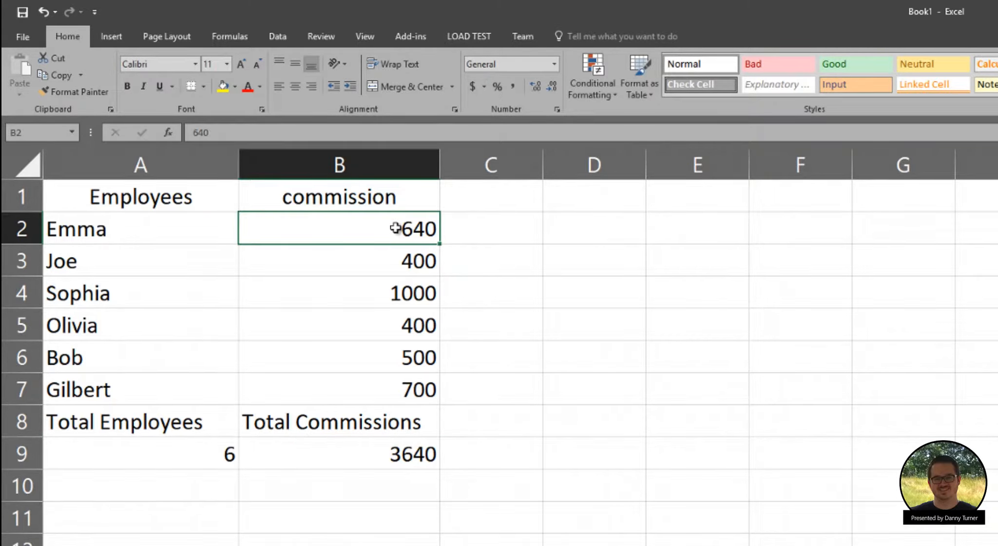
pyautogui.write('0')
pyautogui.press('Return')
pyautogui.write('0')
pyautogui.press('Return')
pyautogui.write('0')
pyautogui.press('Return')
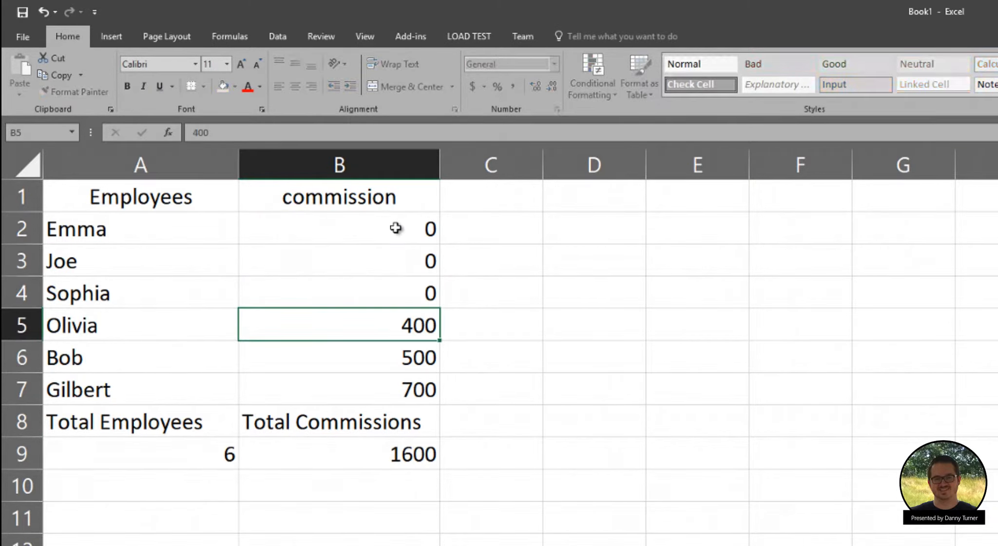
# Set the commission values in cells B5 and B6 to 0.
pyautogui.write('0')
pyautogui.press('Return')
pyautogui.write('0')
pyautogui.press('Return')
# Set the commission in cell B6 to 74 and the commissions in cells B5, B4, B3 and B2 to 47.
pyautogui.press('Up')
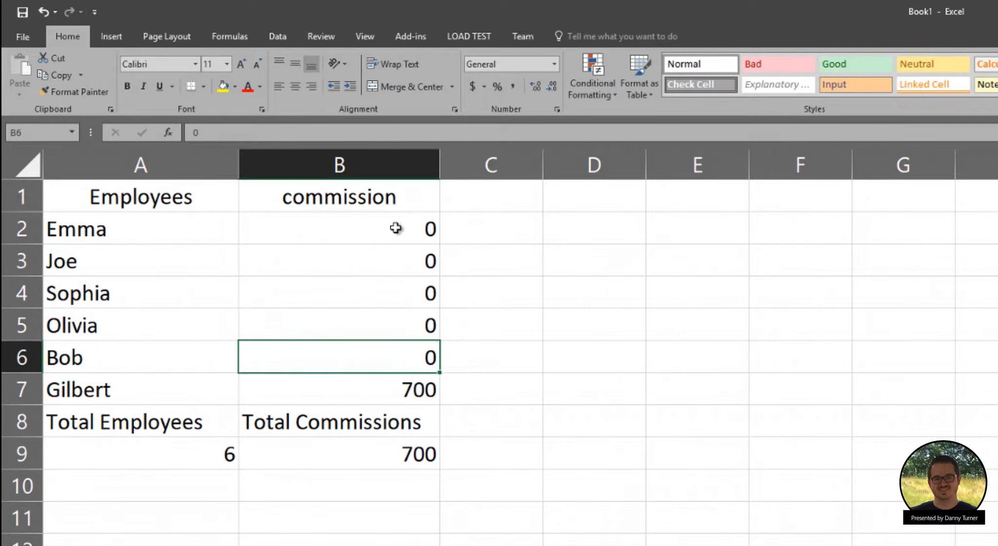
pyautogui.write('74')
pyautogui.press('Up')
pyautogui.write('47')
pyautogui.press('Up')
pyautogui.write('47')
pyautogui.press('Up')
pyautogui.write('47')
pyautogui.press('Up')
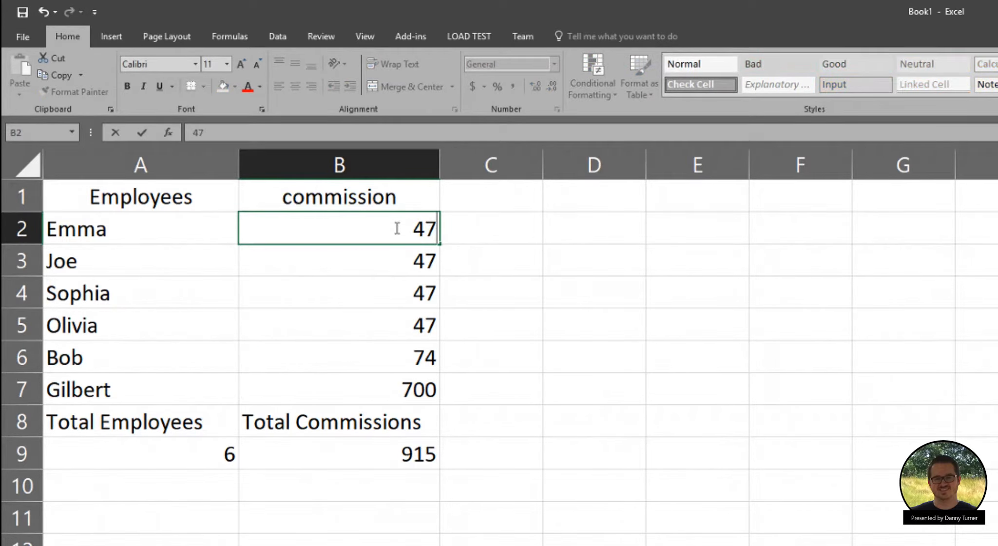
pyautogui.press('Tab')
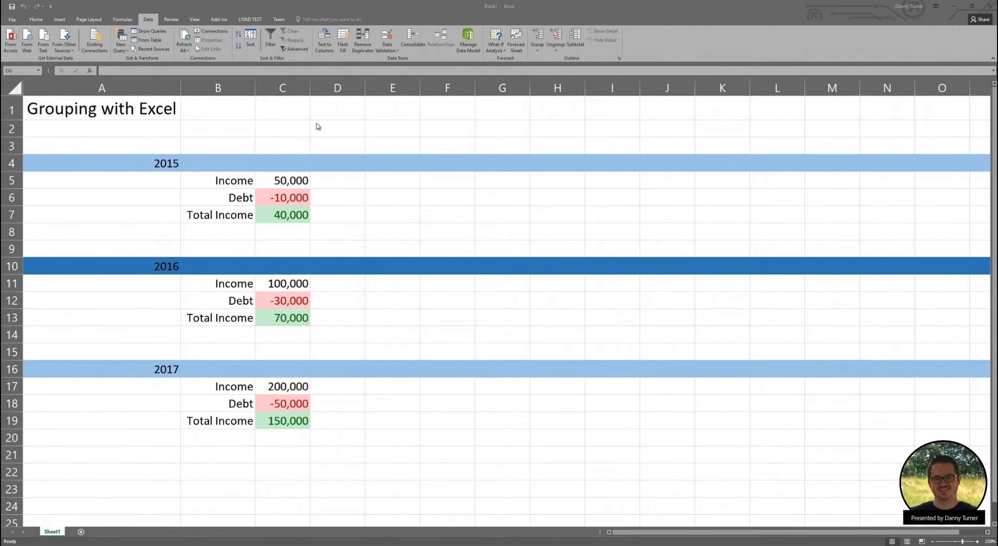
pyautogui.moveTo(130, 163); pyautogui.dragTo(431, 162)
pyautogui.moveTo(140, 178); pyautogui.dragTo(441, 246)
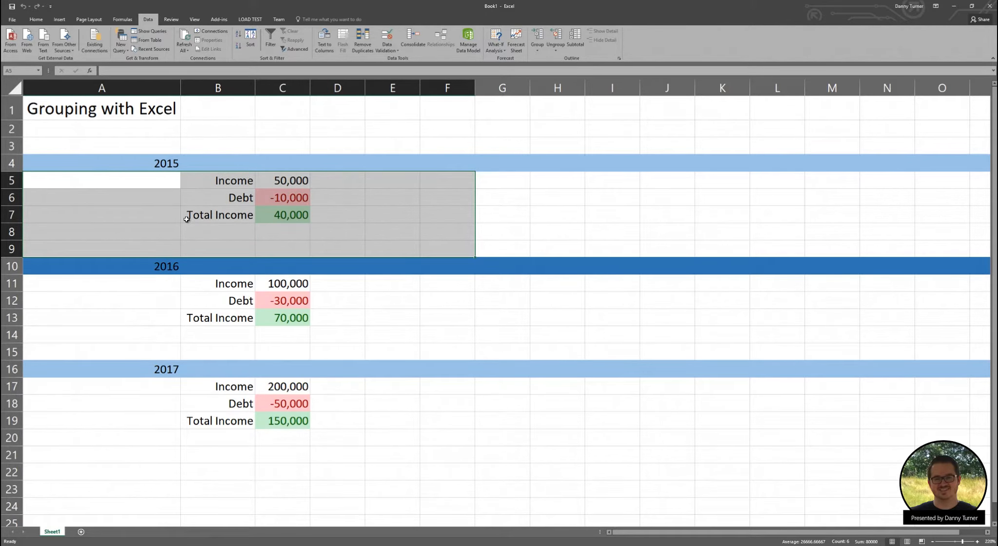
pyautogui.click(136, 211)
# Group entire rows 5 to 9 beneath the 2015 heading.
pyautogui.click(9, 181)
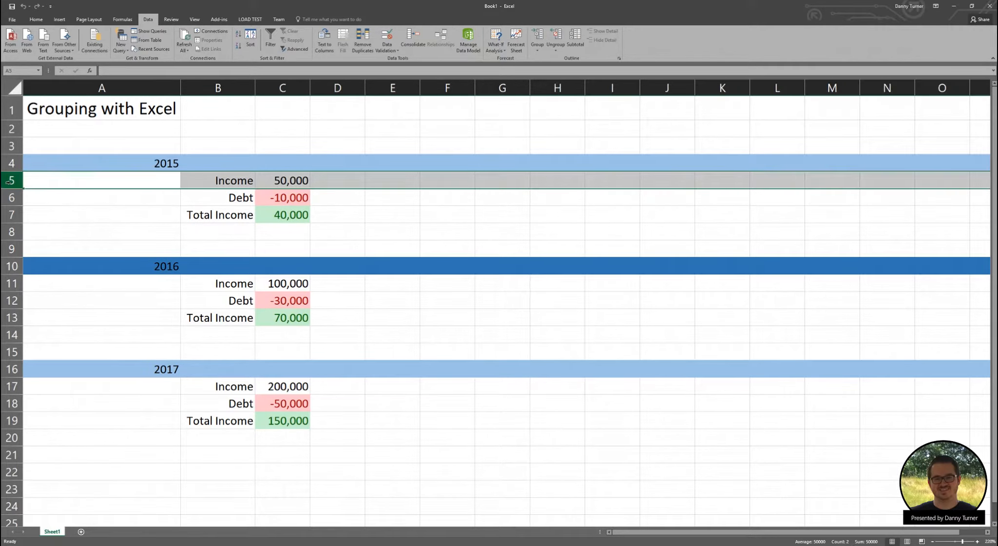
pyautogui.keyDown('shift'); pyautogui.click(10, 249); pyautogui.keyUp('shift')
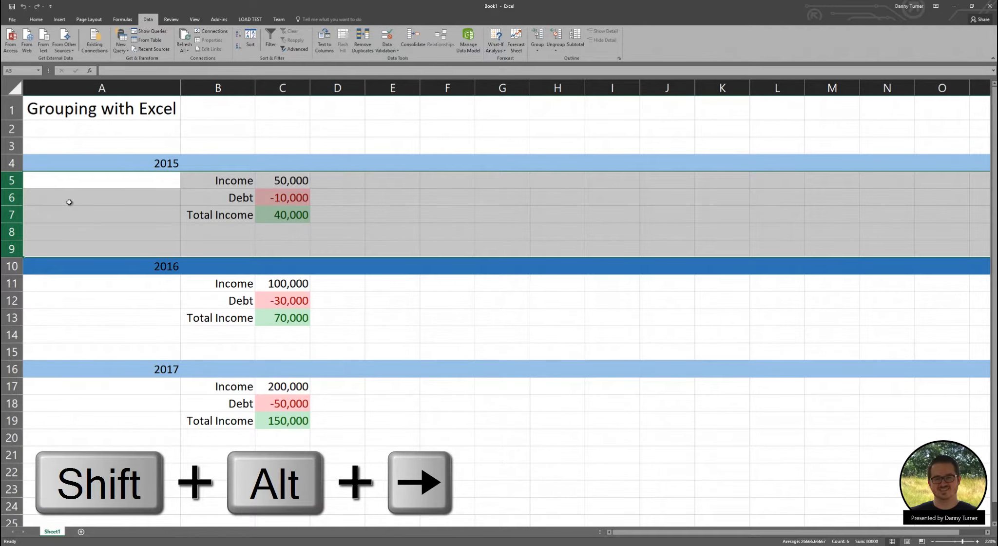
pyautogui.hotkey('shift', 'alt', 'Right')
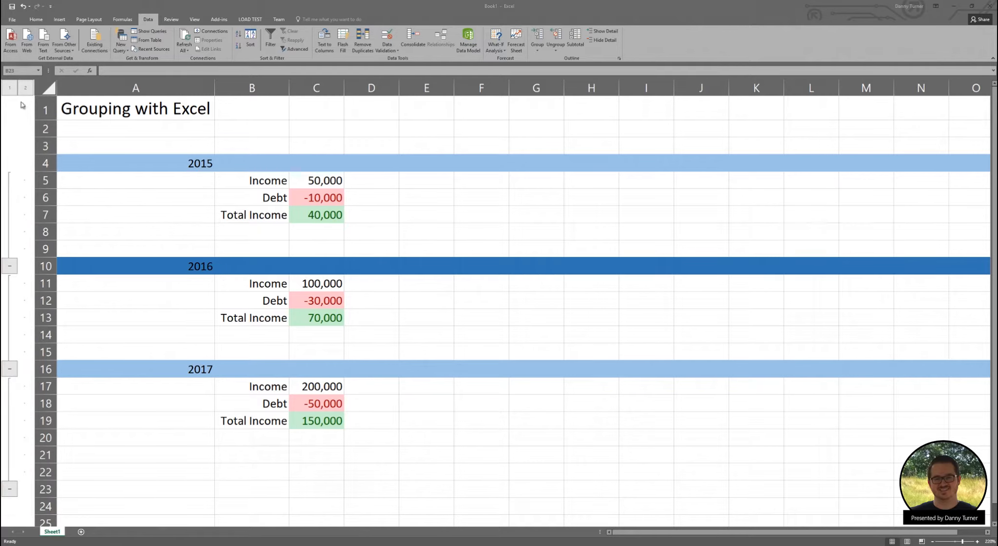
# Toggle all year groups between collapsed and expanded, leave them collapsed, and open and close the 2016 group on its own.
pyautogui.click(12, 90)
pyautogui.click(10, 88)
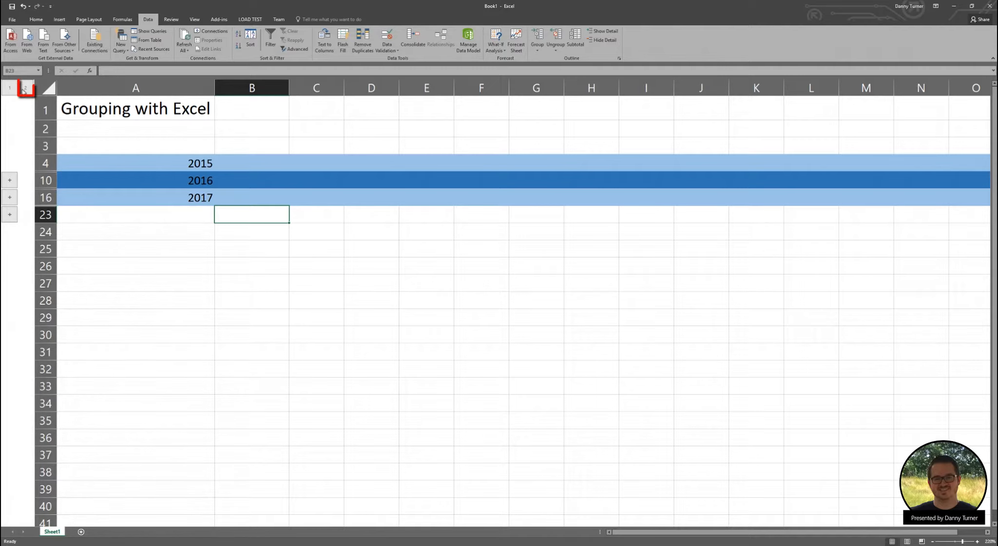
pyautogui.click(26, 91)
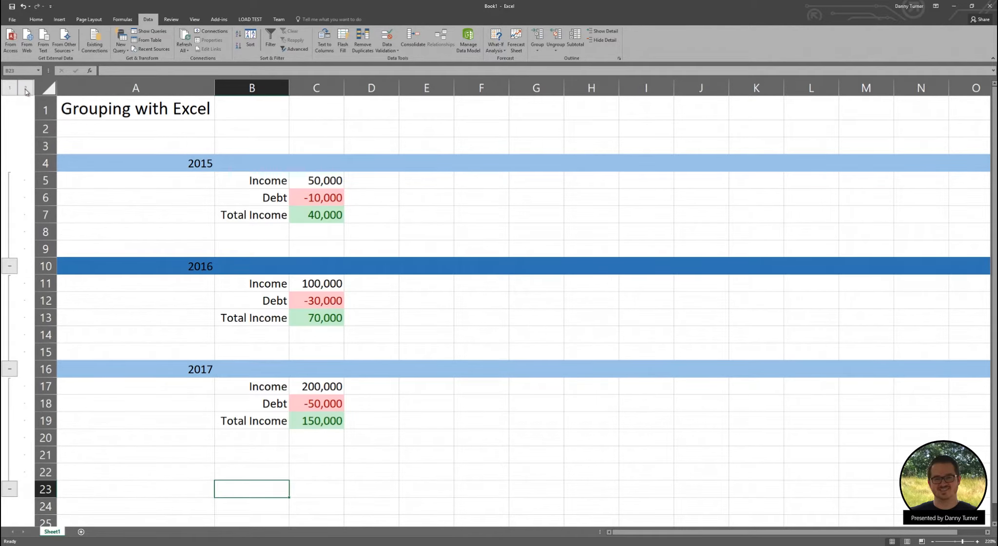
pyautogui.click(10, 88)
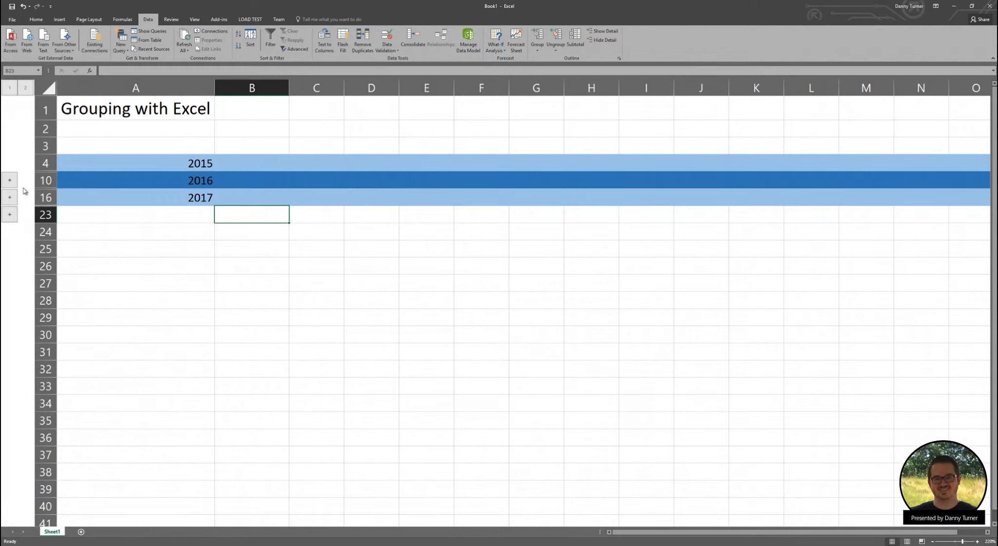
pyautogui.click(9, 197)
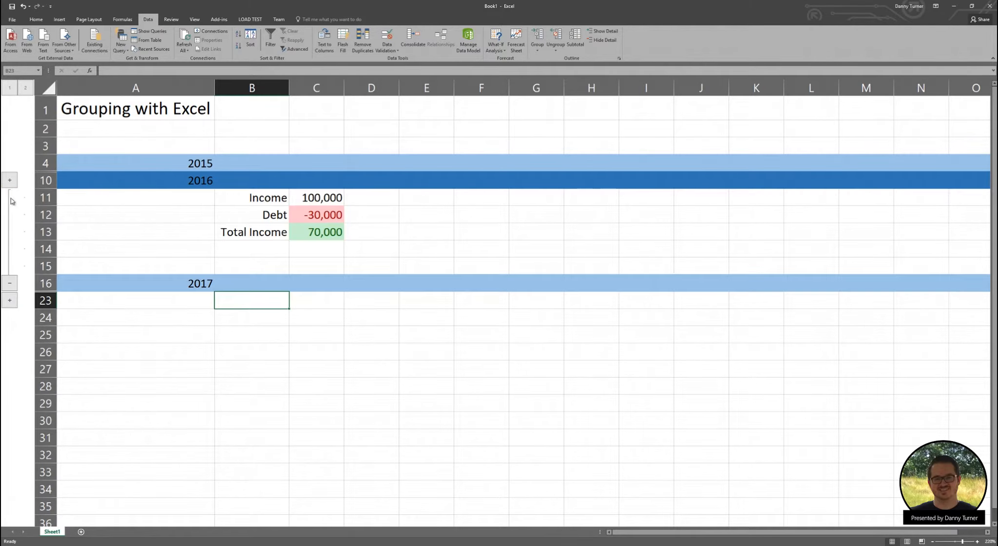
pyautogui.click(9, 283)
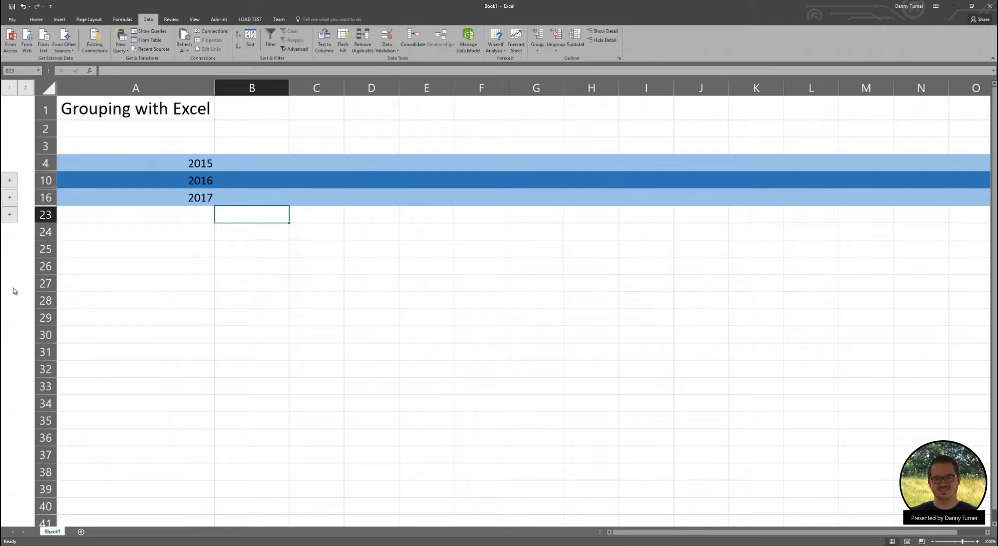
# Expand the 2017 group and ungroup its rows, using the range A17:A23 and the Rows option.
pyautogui.click(9, 214)
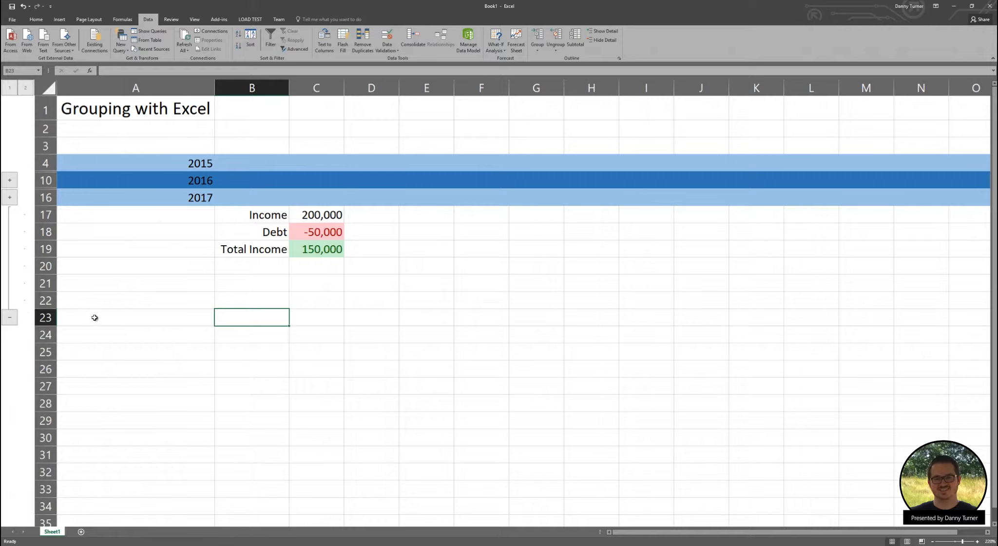
pyautogui.moveTo(95, 317); pyautogui.dragTo(97, 216)
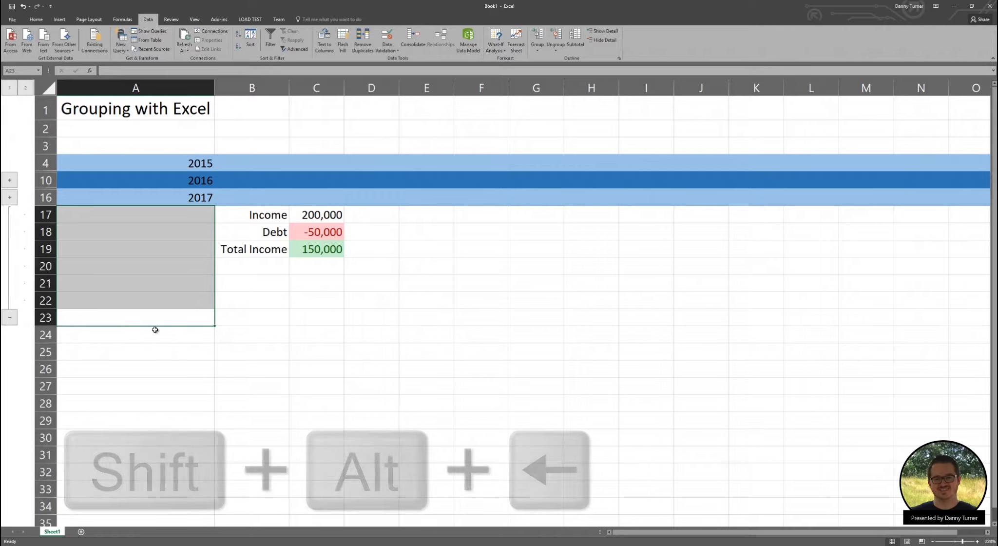
pyautogui.press('alt')
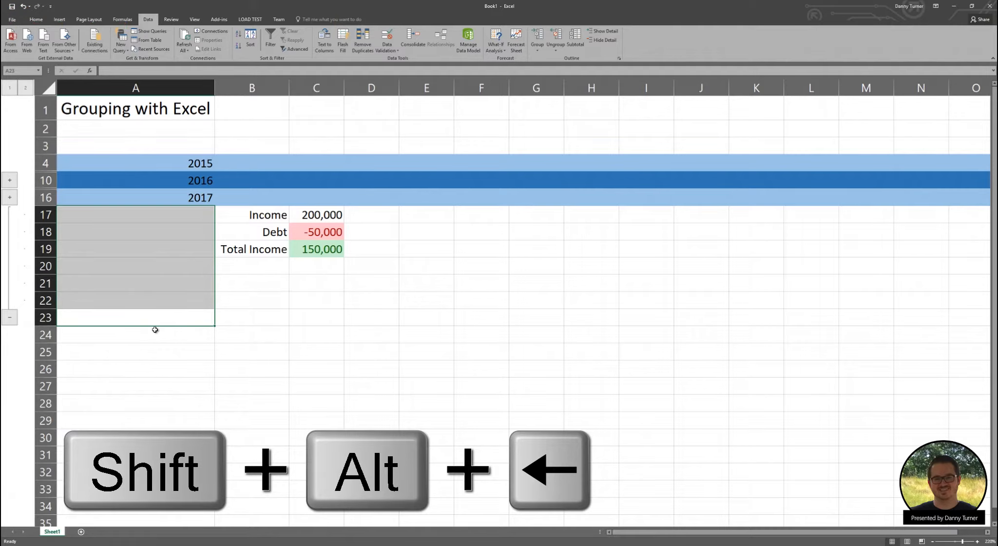
pyautogui.hotkey('shift', 'alt', 'Left')
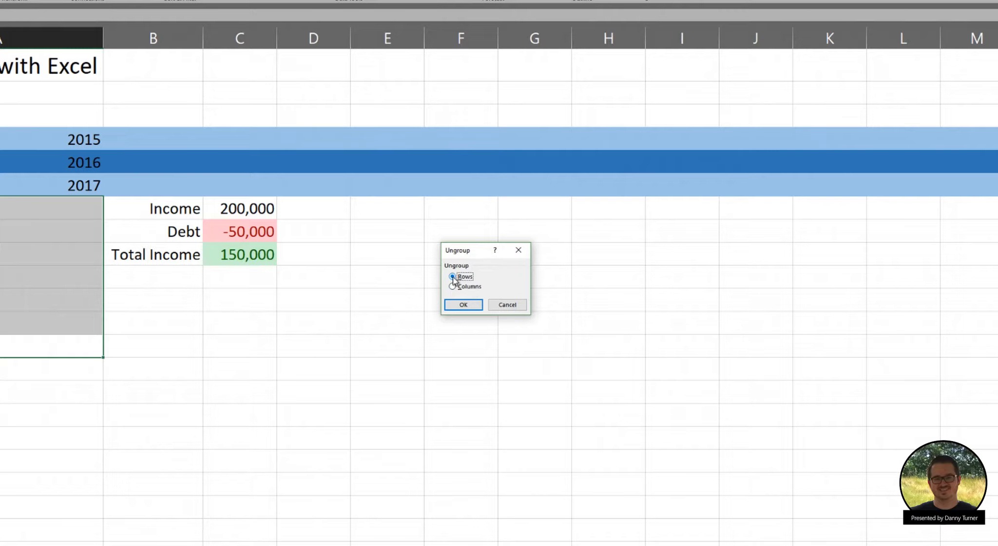
pyautogui.click(463, 304)
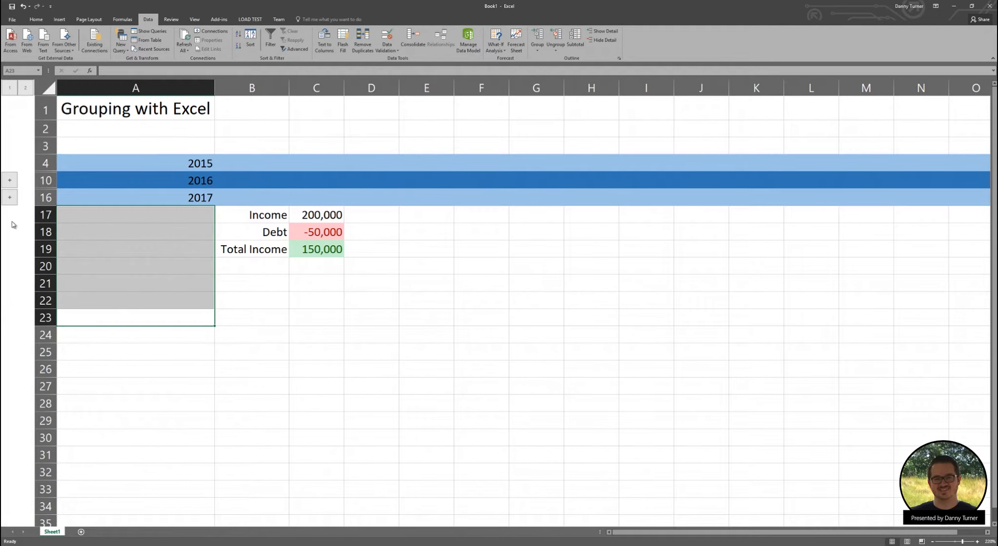
pyautogui.click(118, 251)
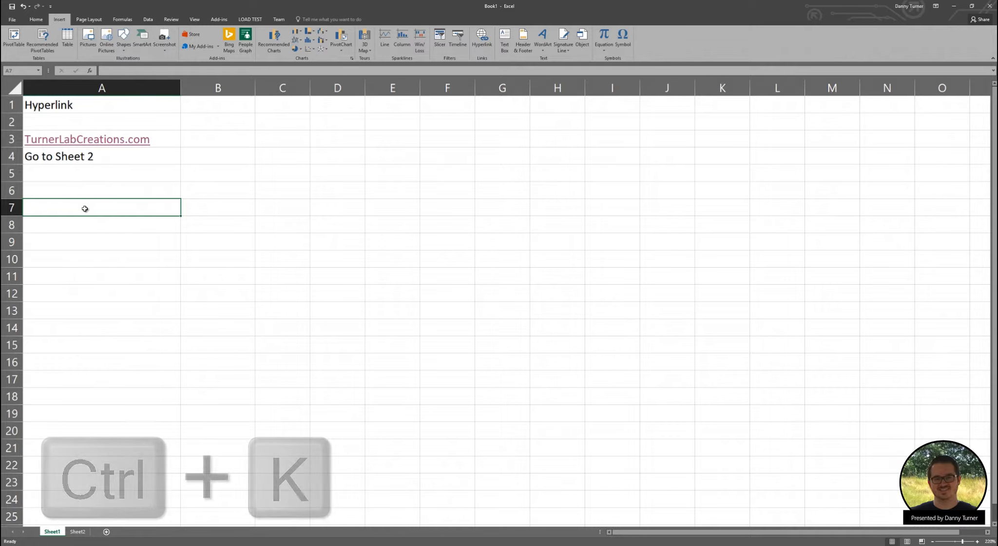
# Review the hyperlink settings of the TurnerLabCreations.com link in cell A3 without editing them.
pyautogui.click(155, 141)
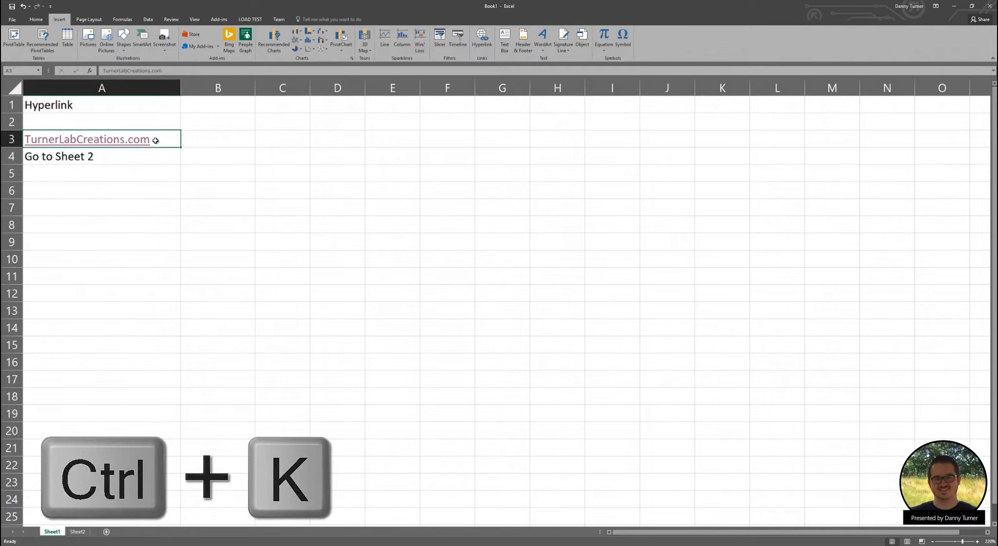
pyautogui.hotkey('ctrl', 'k')
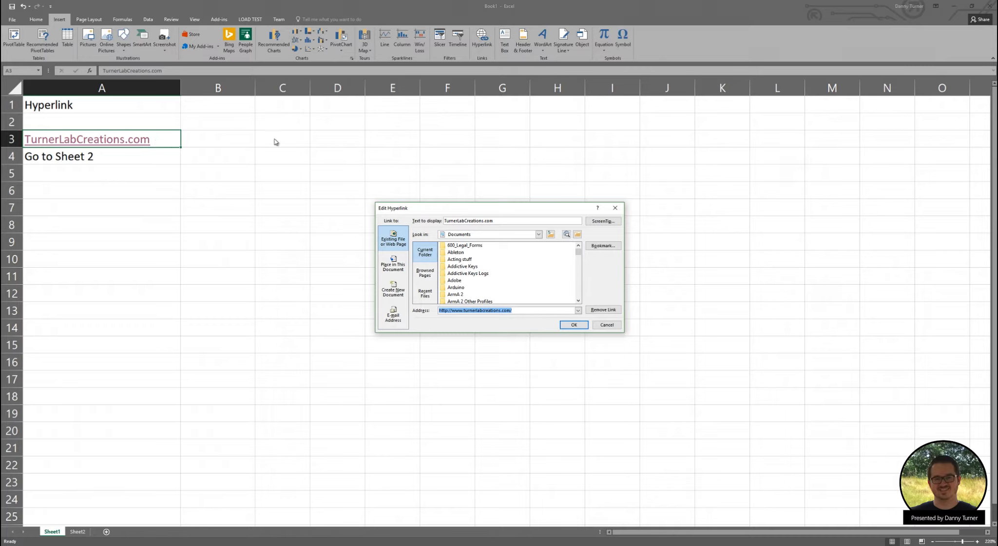
pyautogui.click(616, 209)
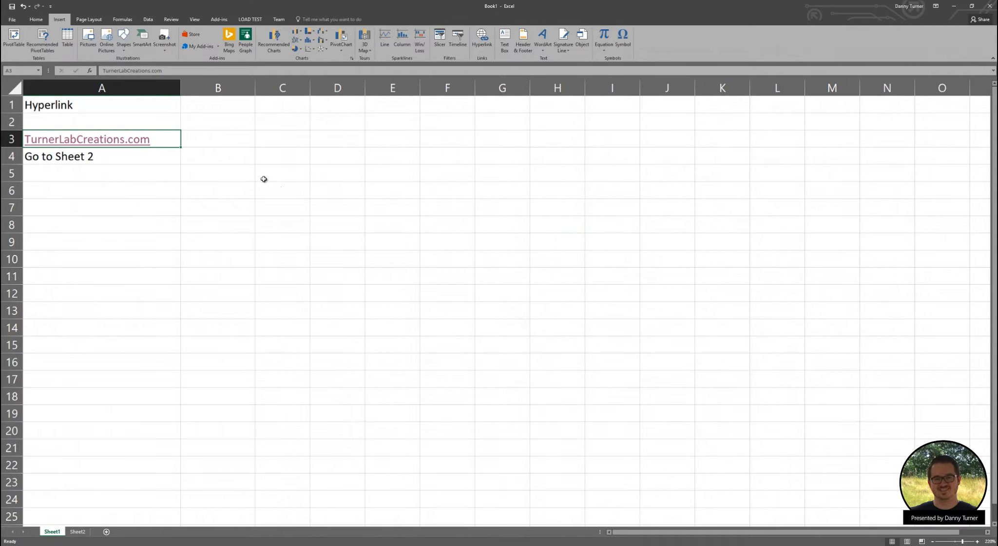
pyautogui.click(138, 158)
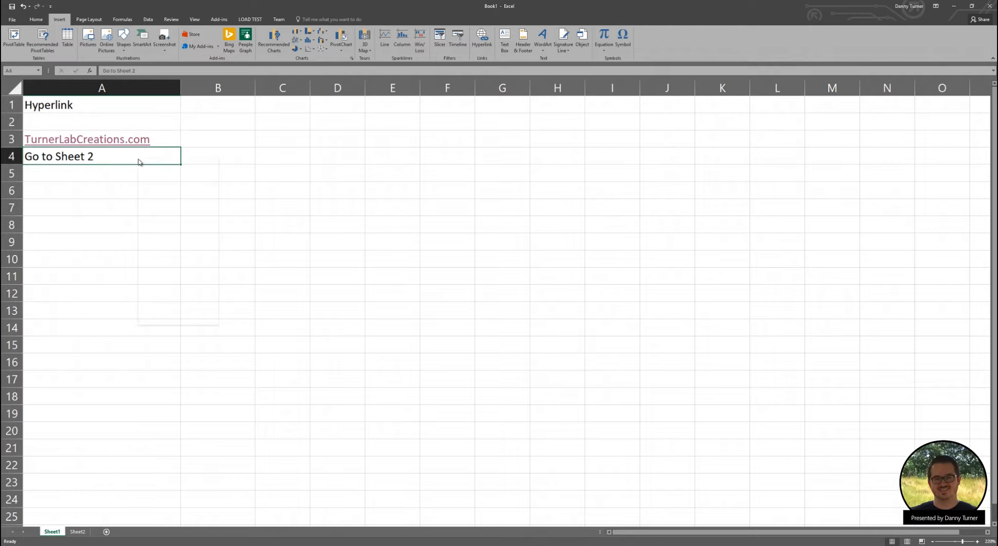
pyautogui.rightClick(138, 158)
pyautogui.click(159, 320)
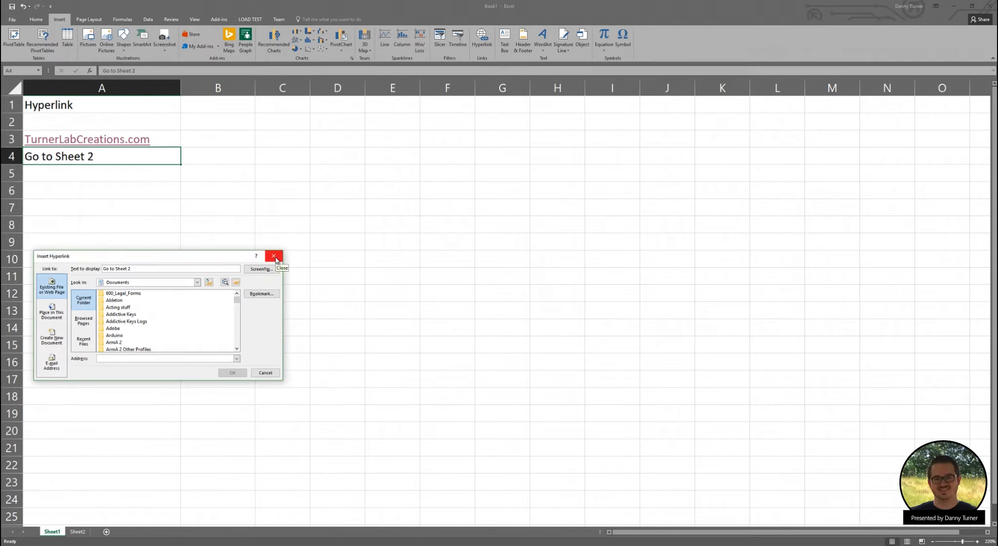
pyautogui.click(274, 257)
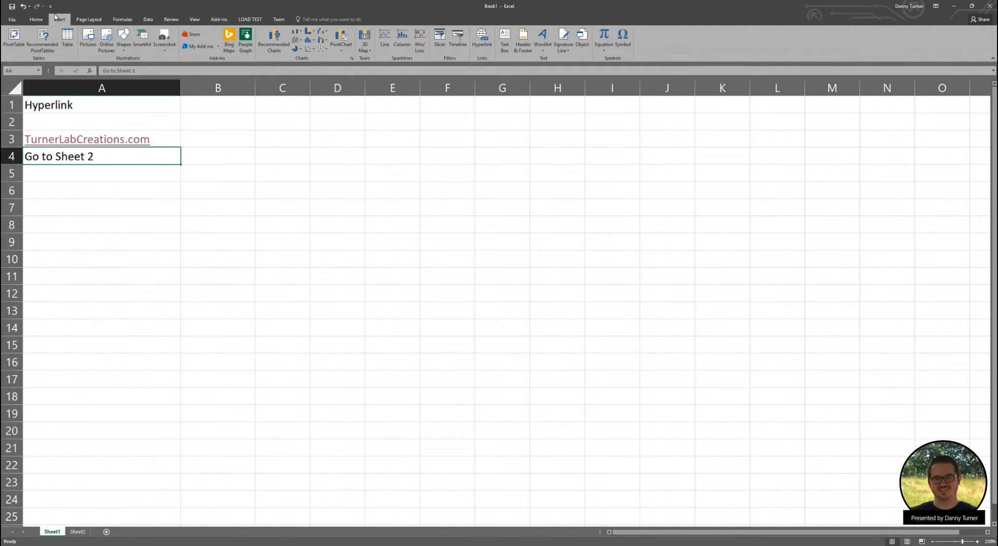
# Start a hyperlink on the "Go to Sheet 2" cell A4 and examine the place-in-document, new-document and e-mail link types.
pyautogui.click(482, 39)
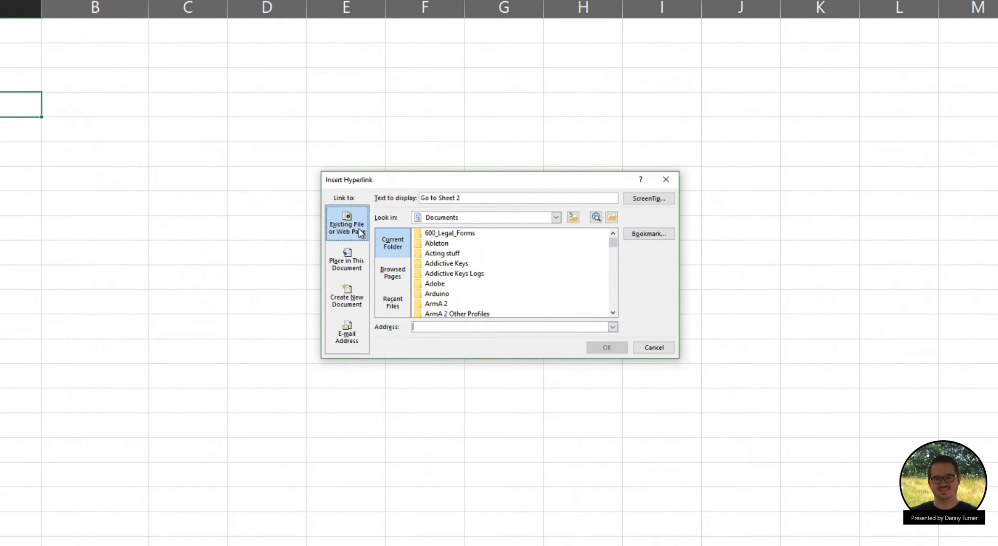
pyautogui.click(349, 270)
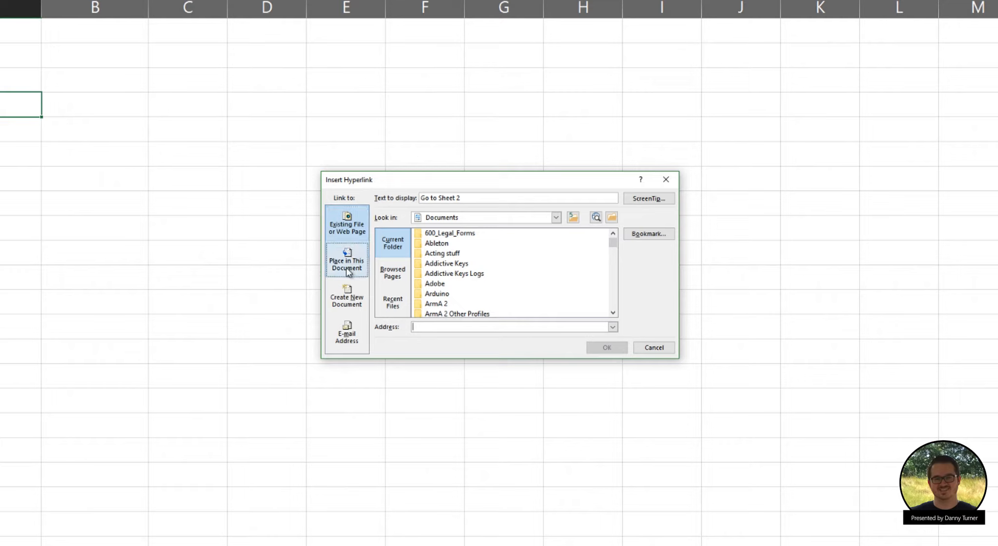
pyautogui.click(404, 267)
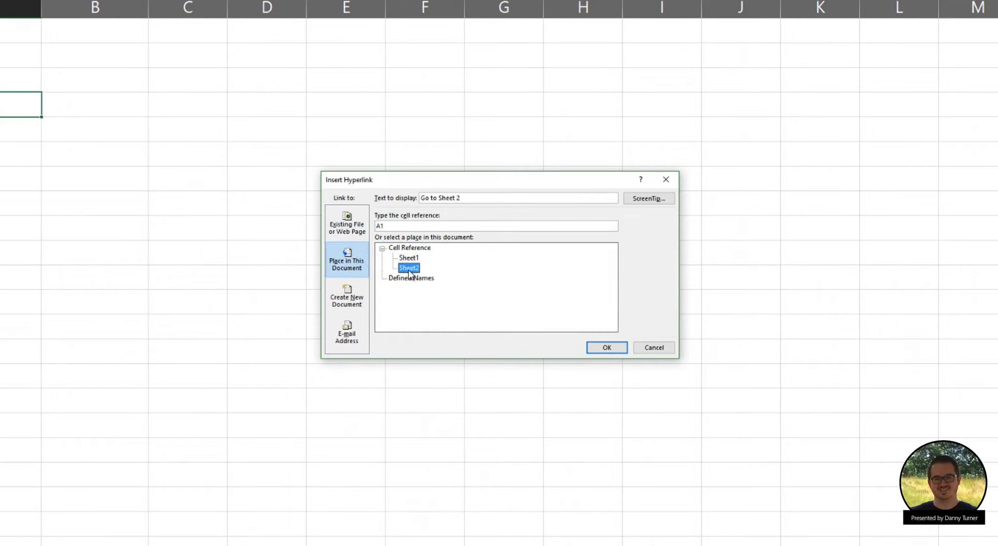
pyautogui.click(344, 299)
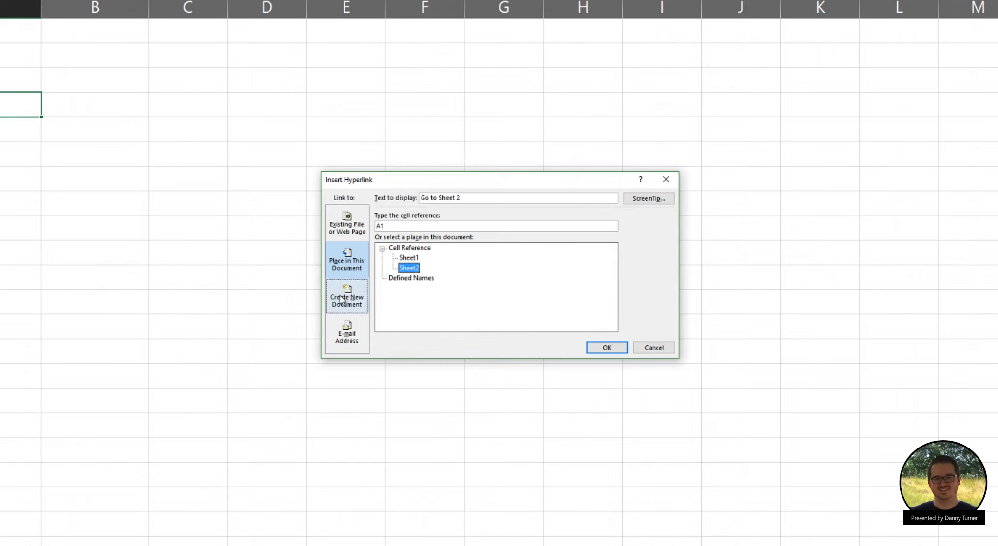
pyautogui.click(347, 333)
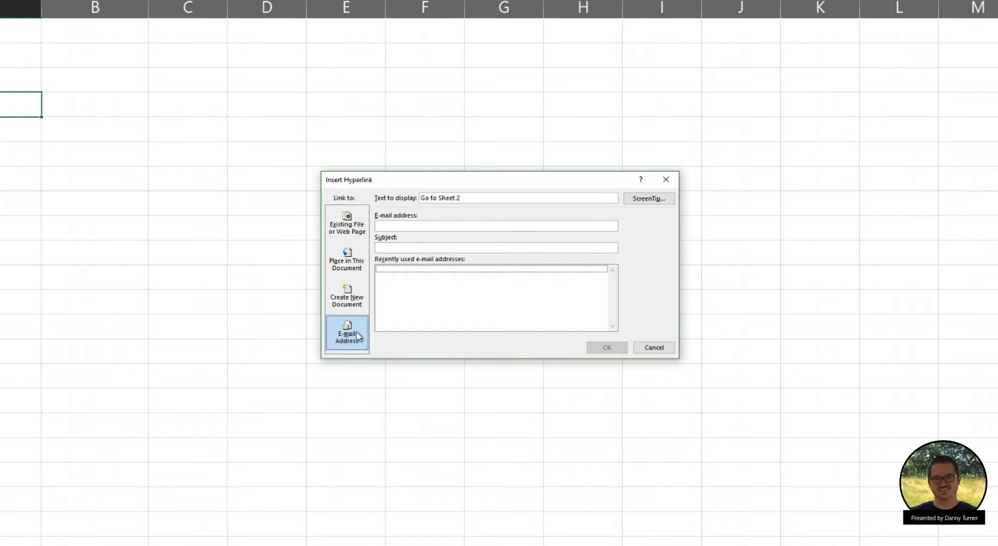
pyautogui.click(400, 226)
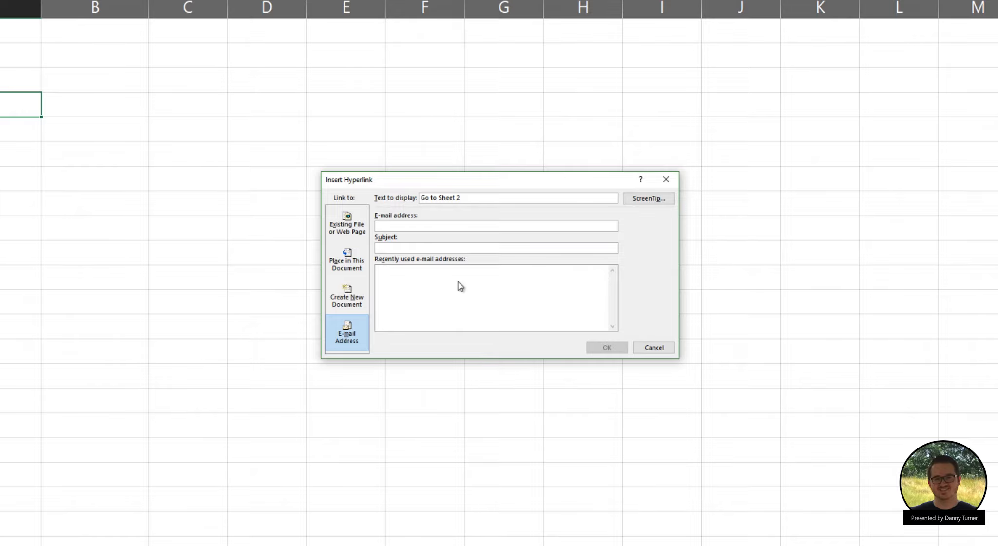
# Link the "Go to Sheet 2" text in cell A4 to cell A1 of Sheet2 in this document and follow the link.
pyautogui.click(347, 264)
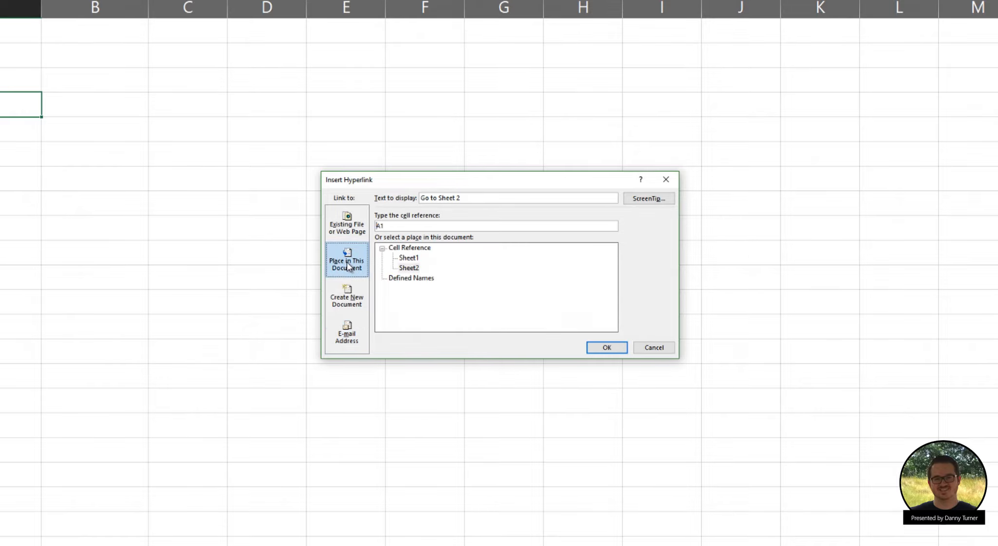
pyautogui.click(408, 268)
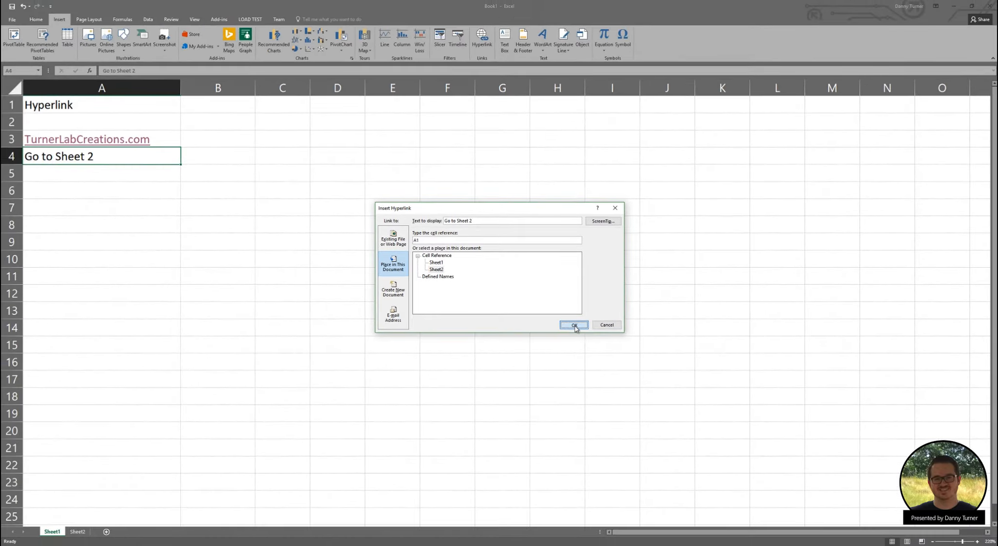
pyautogui.click(571, 328)
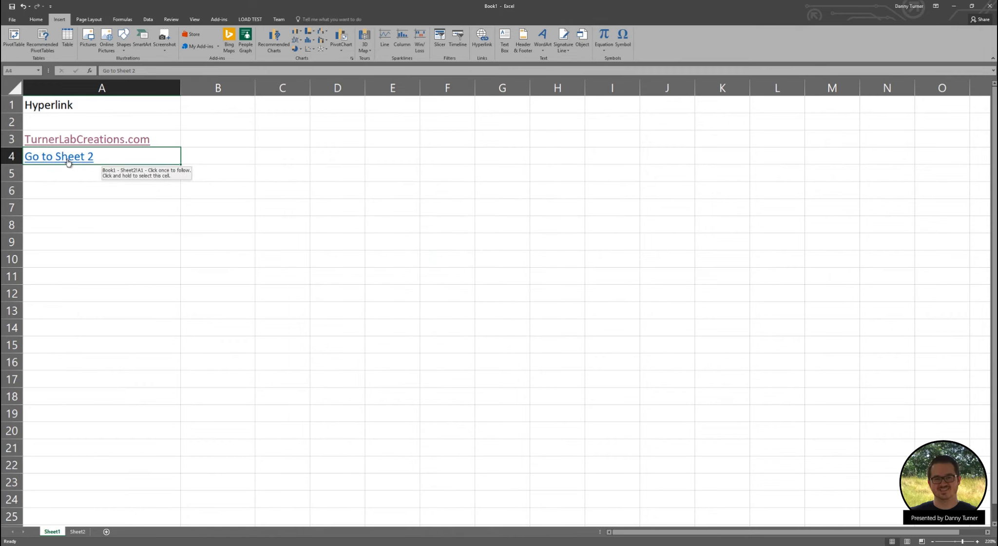
pyautogui.click(68, 160)
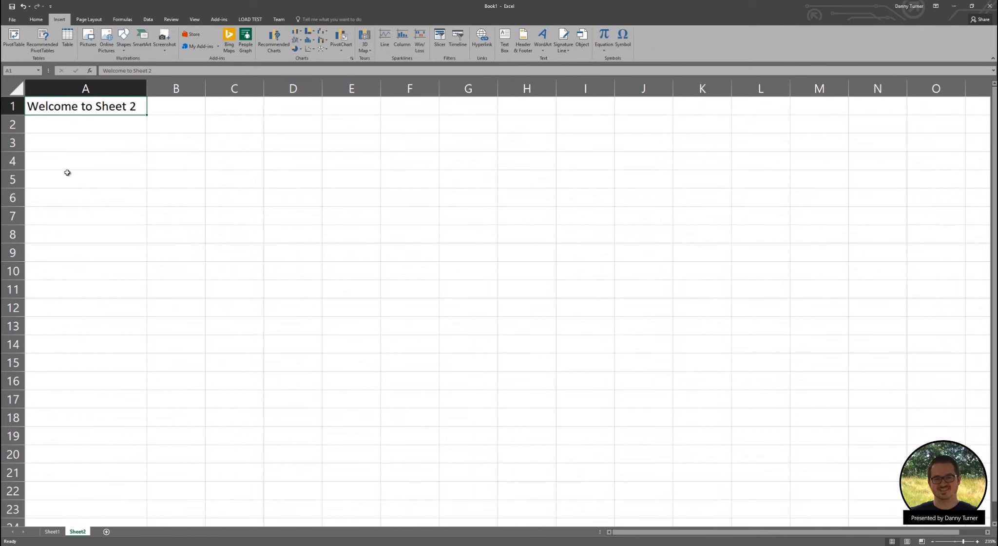